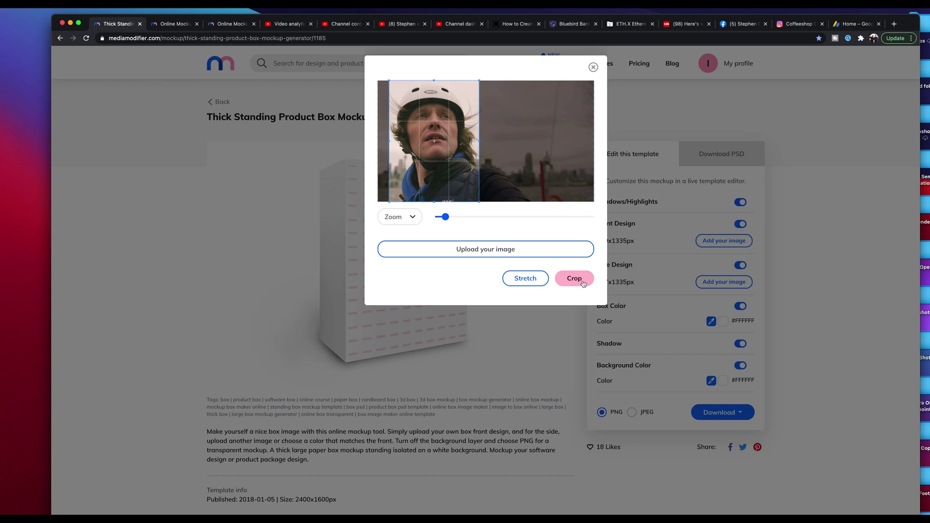
Apply the cropped helmeted-man photo to the product box's Front Design
{"action": "left_click", "coordinate": [576, 279]}
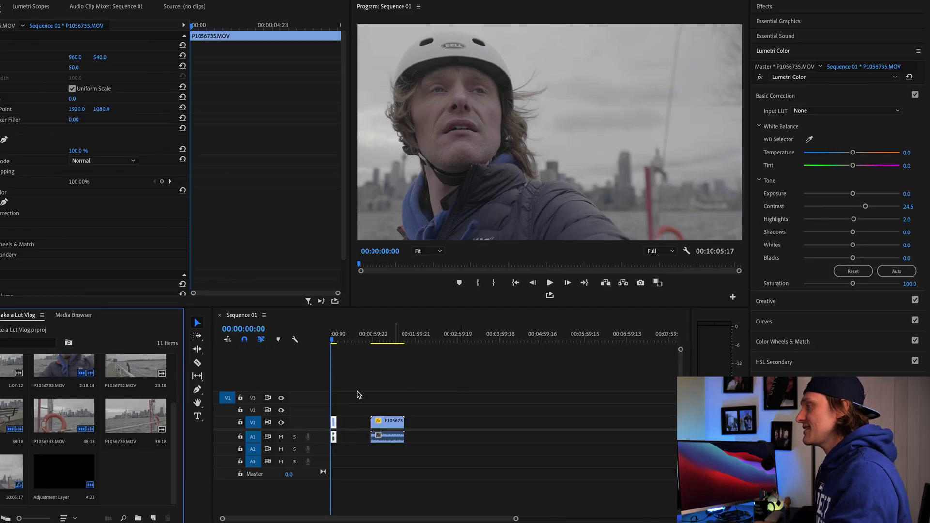
Preview Sequence 01, rewind to its start, and open a 1920×1080, 23.976 fps adjustment layer
{"action": "scroll", "coordinate": [65, 395], "scroll_direction": "up", "scroll_amount": 3}
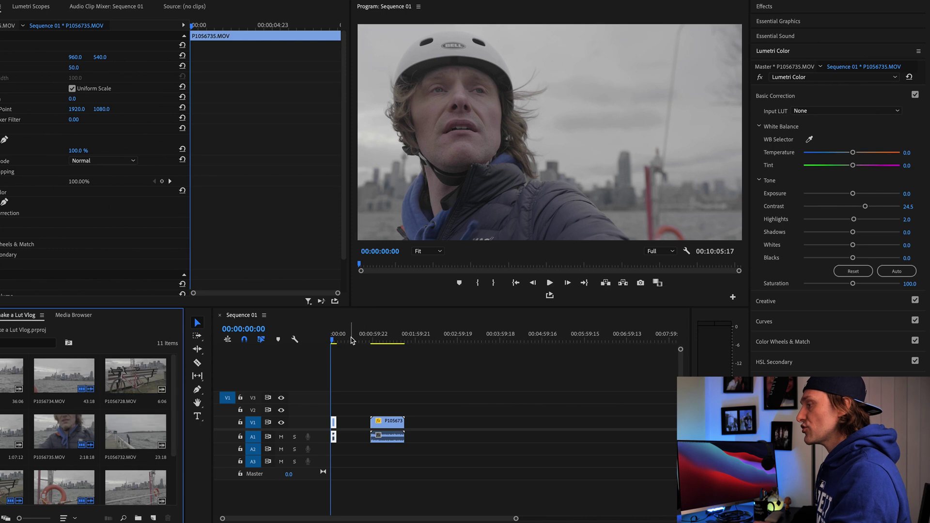
{"action": "left_click", "coordinate": [332, 342]}
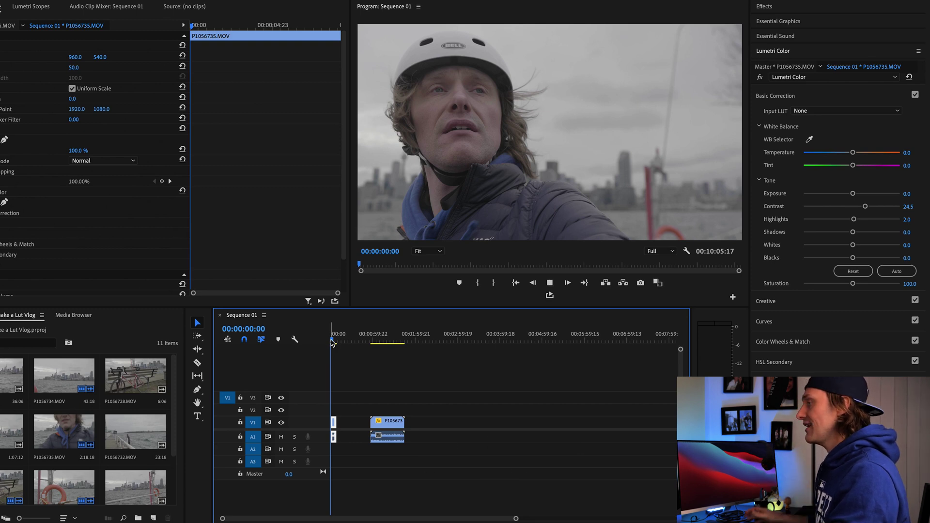
{"action": "key", "text": "space"}
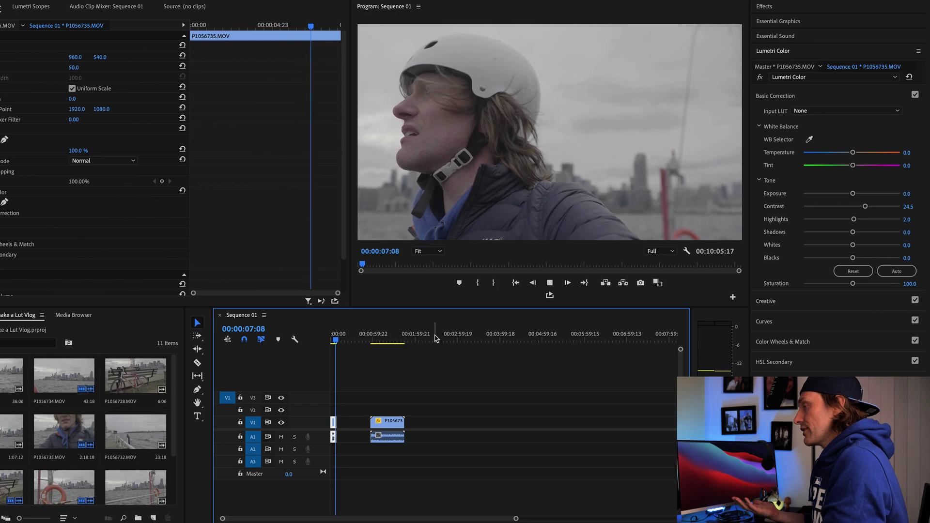
{"action": "key", "text": "space"}
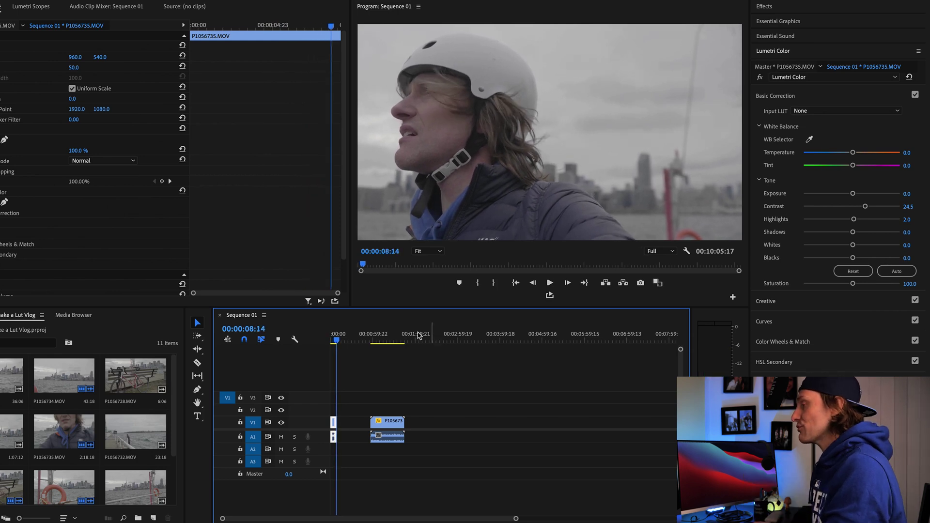
{"action": "left_click_drag", "start_coordinate": [338, 341], "coordinate": [332, 342]}
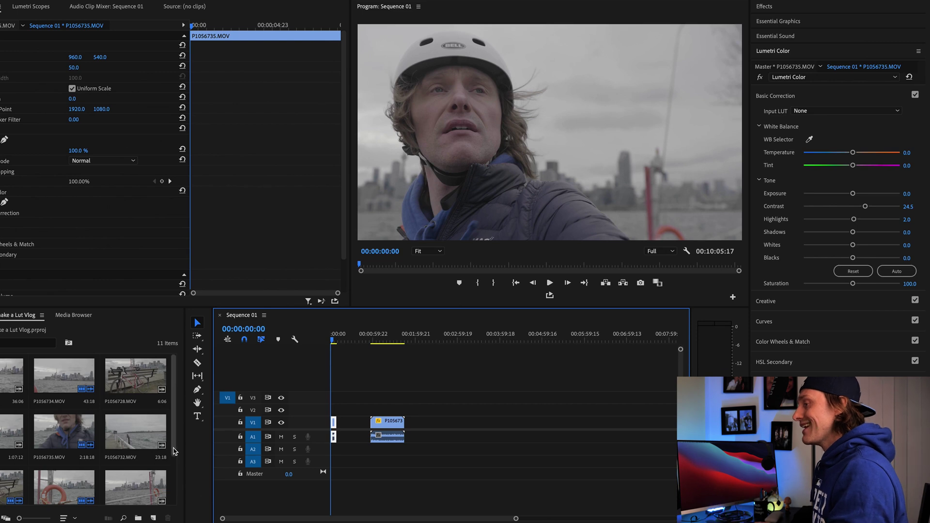
{"action": "left_click_drag", "start_coordinate": [174, 450], "coordinate": [174, 501]}
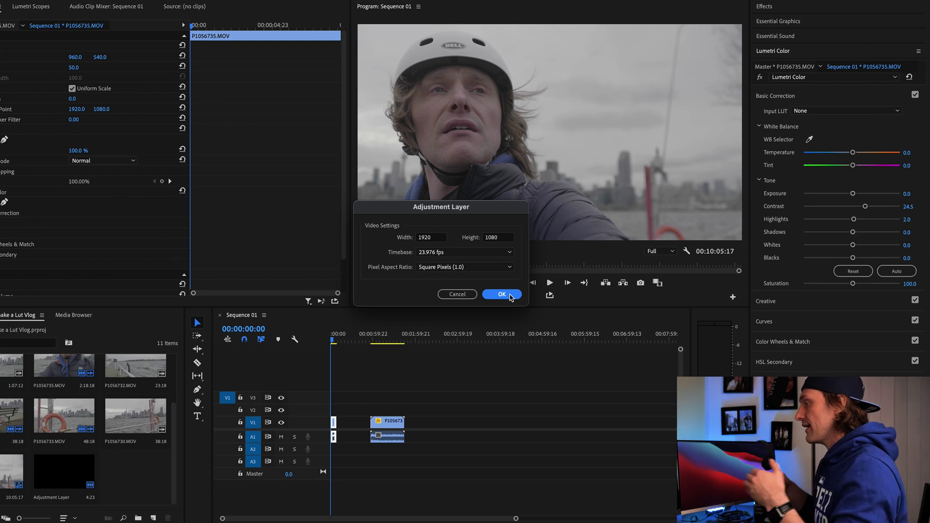
Create the adjustment layer, place it on V2 above P1056735.MOV, and stretch it to the clip's length
{"action": "left_click", "coordinate": [503, 295]}
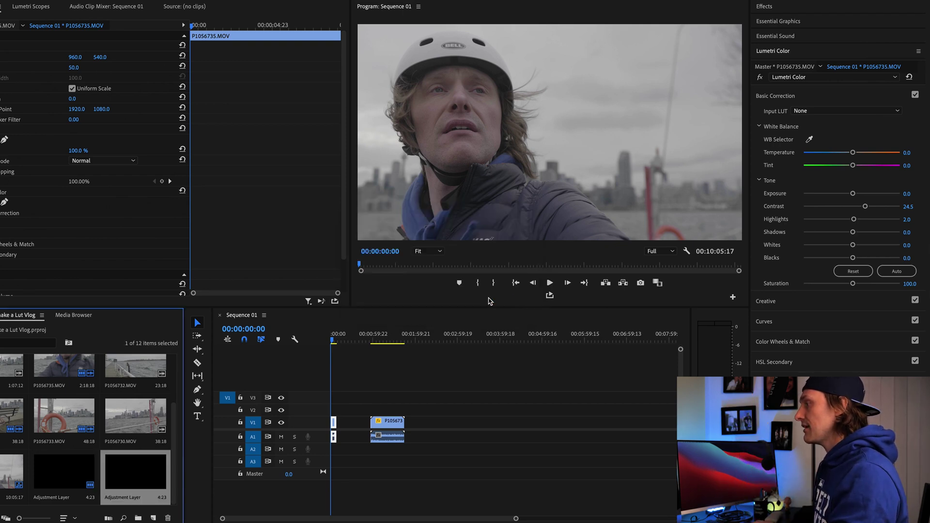
{"action": "left_click_drag", "start_coordinate": [138, 477], "coordinate": [331, 410]}
{"action": "left_click_drag", "start_coordinate": [515, 518], "coordinate": [424, 517]}
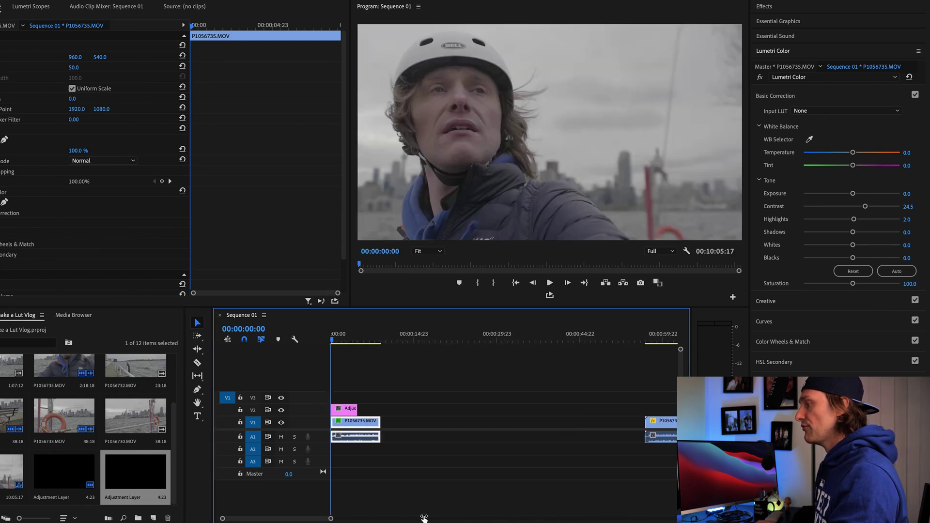
{"action": "left_click_drag", "start_coordinate": [357, 409], "coordinate": [380, 408]}
{"action": "left_click", "coordinate": [361, 413]}
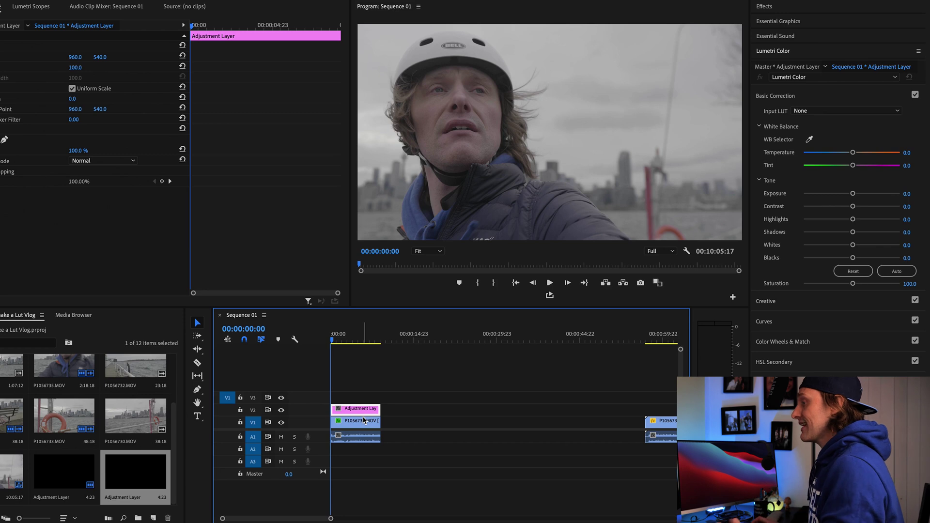
Grade the adjustment layer: contrast 33.7, highlights 9.2, shadows -17.3, blacks -12.2, temperature 9.2, raised whites
{"action": "left_click", "coordinate": [854, 209]}
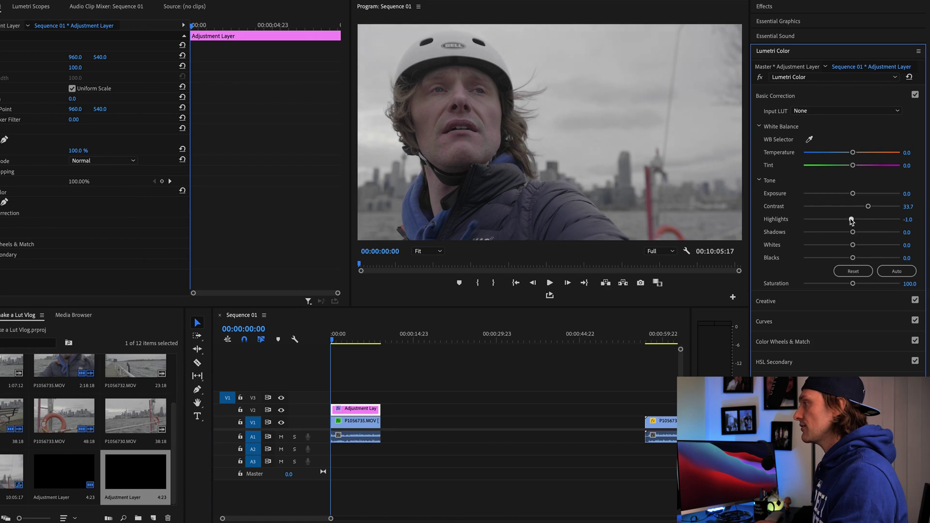
{"action": "left_click_drag", "start_coordinate": [843, 221], "coordinate": [855, 219]}
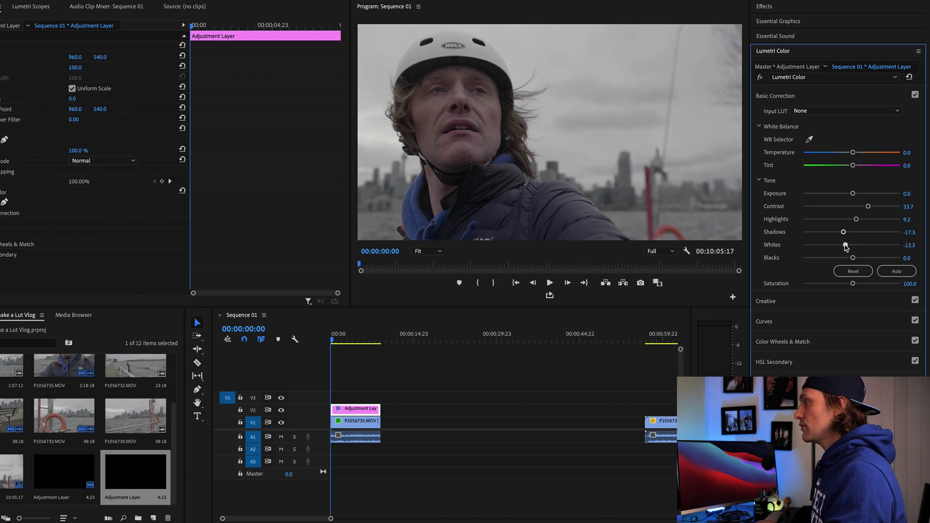
{"action": "left_click_drag", "start_coordinate": [846, 247], "coordinate": [855, 246]}
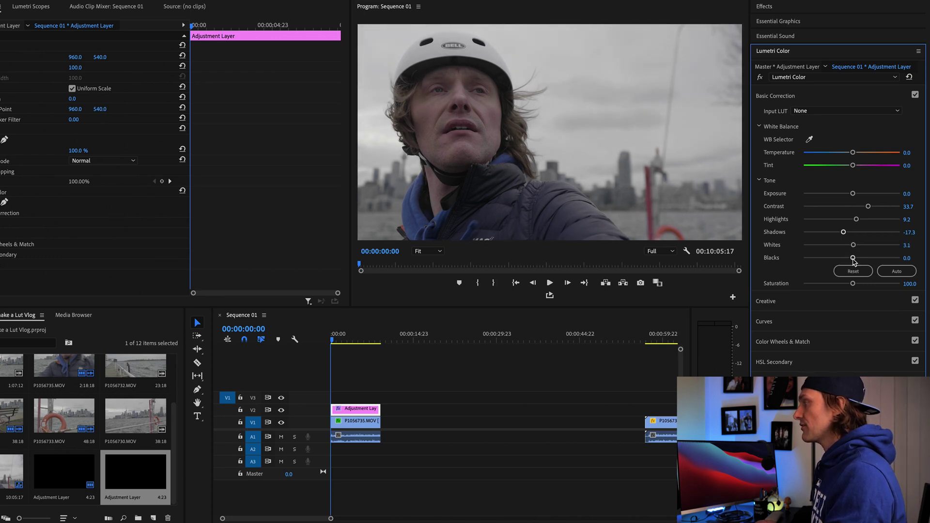
{"action": "left_click_drag", "start_coordinate": [855, 259], "coordinate": [846, 259]}
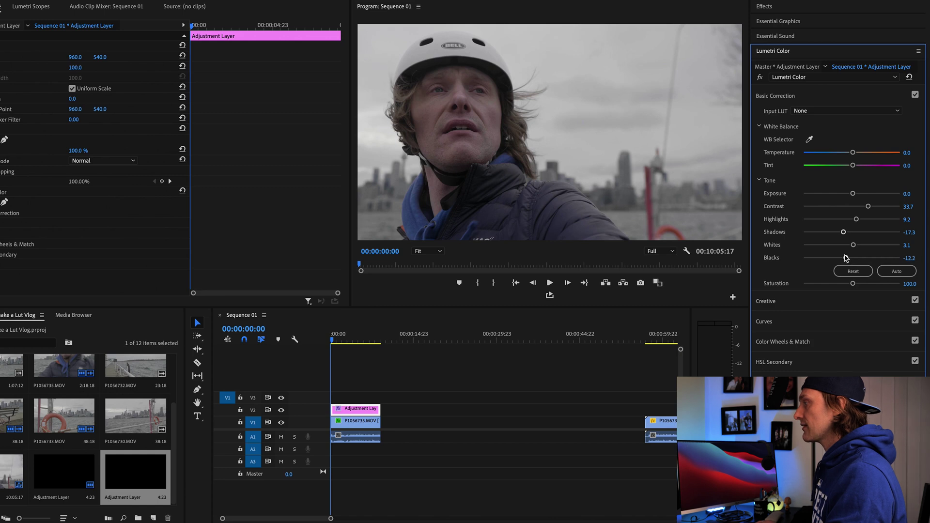
{"action": "left_click_drag", "start_coordinate": [854, 154], "coordinate": [856, 153]}
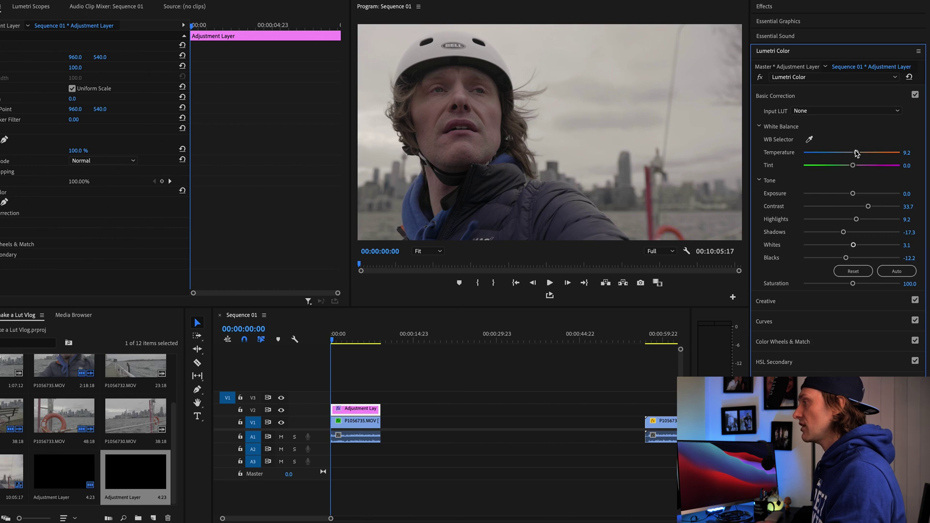
{"action": "left_click", "coordinate": [824, 300]}
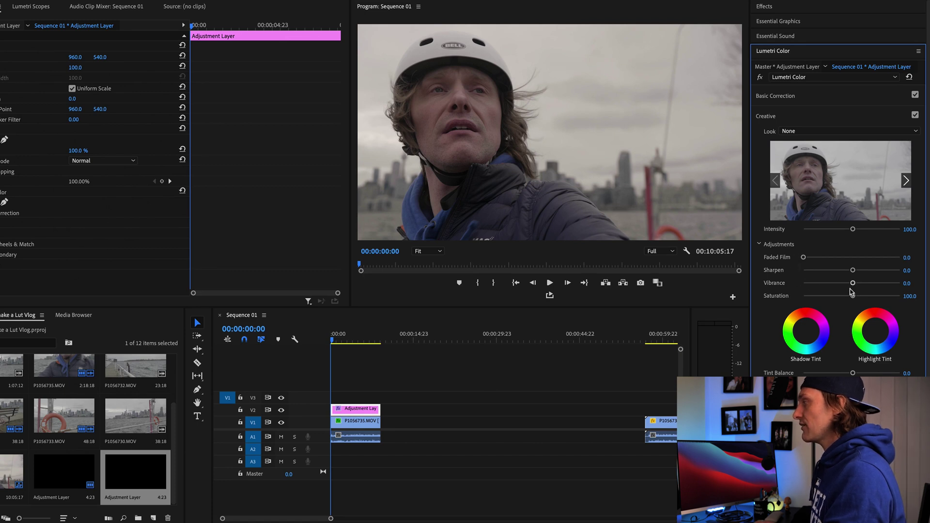
Set vibrance 30.6 and saturation 107.1, with a slight tint on shadows and highlights
{"action": "mouse_move", "coordinate": [854, 284]}
{"action": "left_mouse_down"}
{"action": "mouse_move", "coordinate": [868, 283]}
{"action": "mouse_move", "coordinate": [855, 297]}
{"action": "left_mouse_up"}
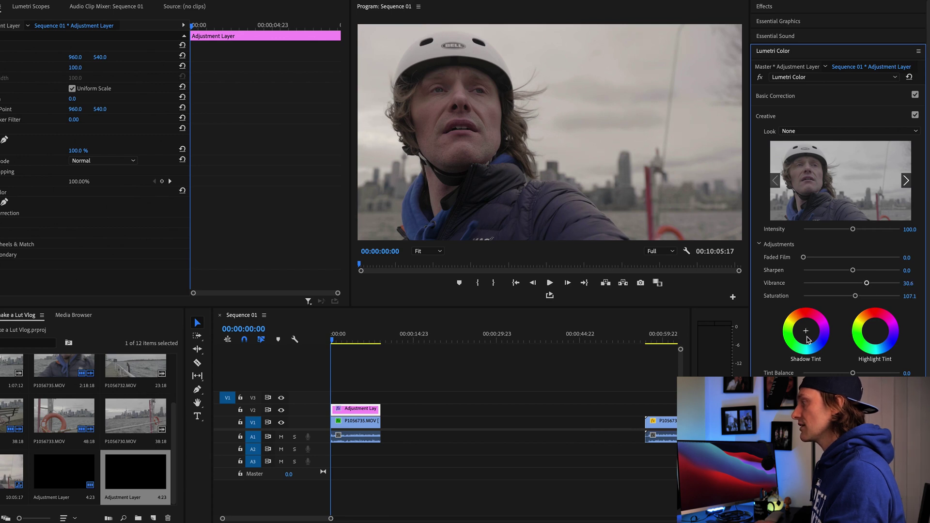
{"action": "left_click", "coordinate": [805, 335]}
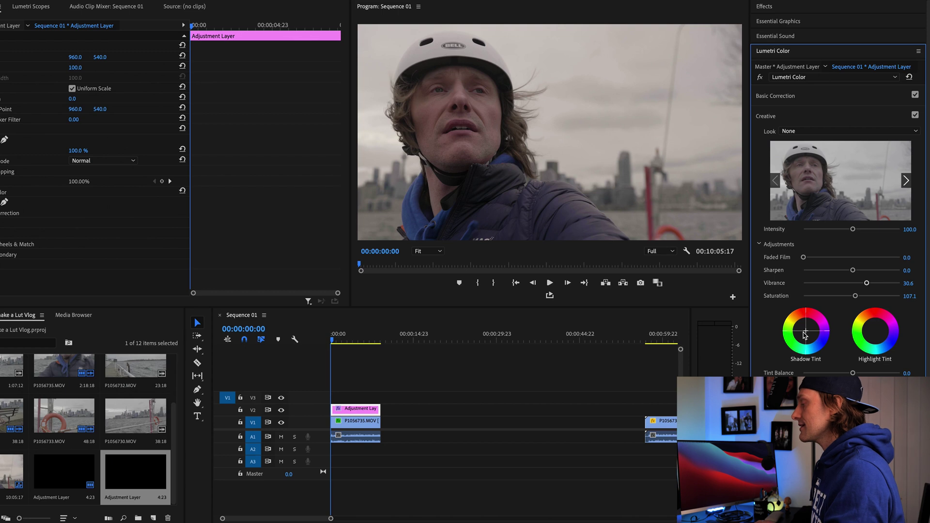
{"action": "left_click_drag", "start_coordinate": [805, 331], "coordinate": [804, 329]}
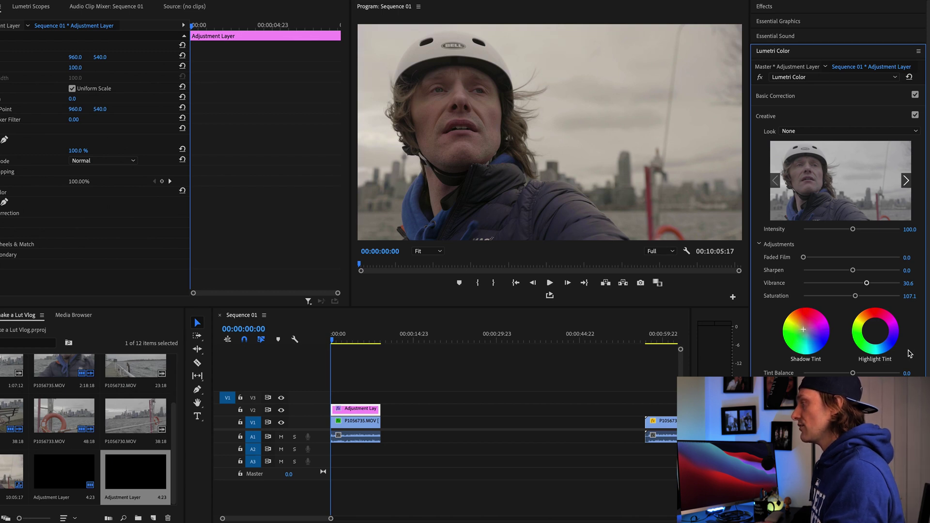
{"action": "left_click", "coordinate": [876, 331]}
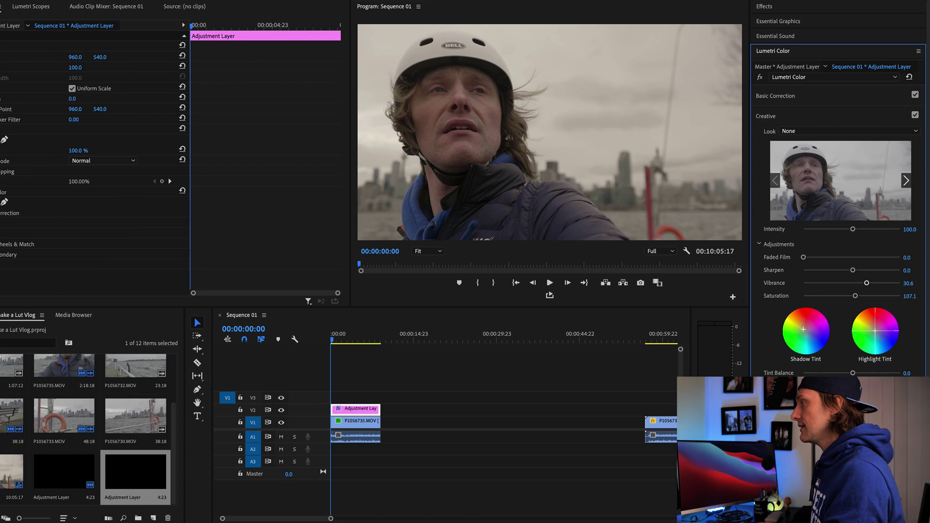
{"action": "left_click_drag", "start_coordinate": [875, 331], "coordinate": [874, 331]}
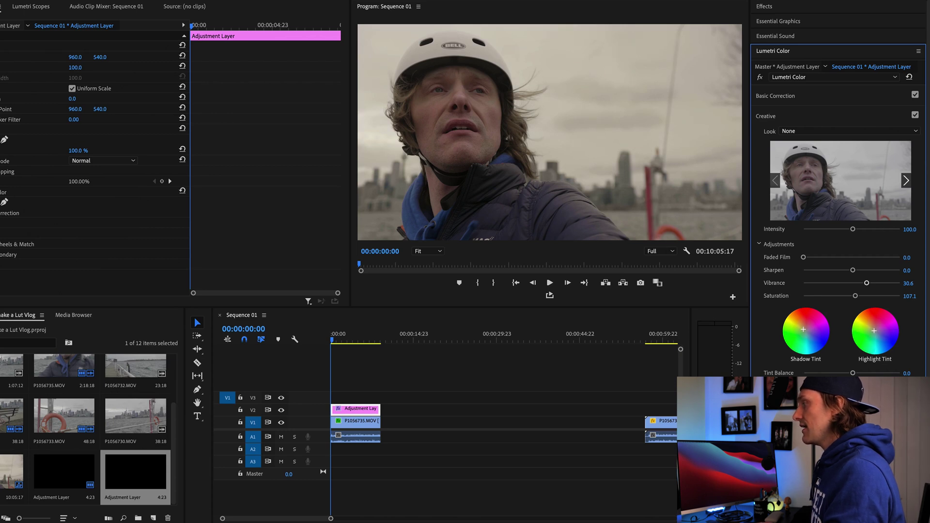
{"action": "left_click", "coordinate": [765, 393]}
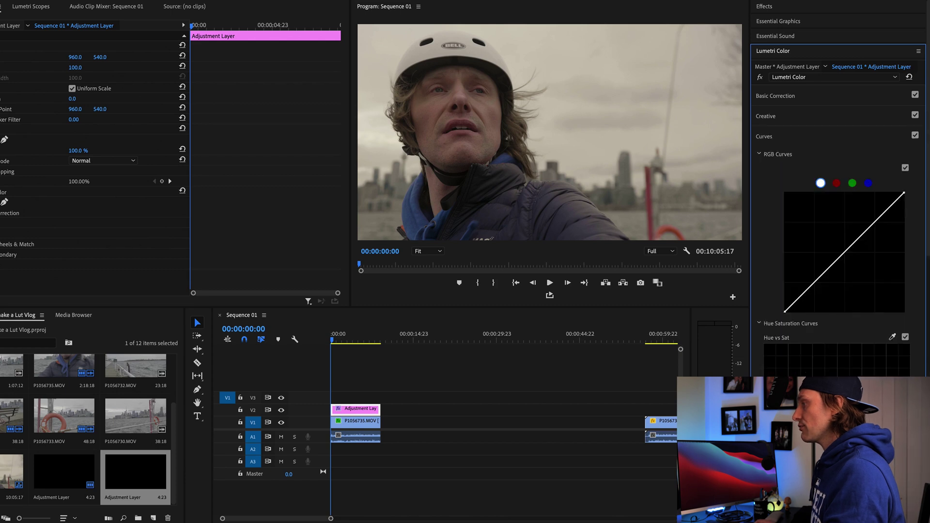
Check the R, G, B curves, then bend the master RGB curve into a three-point S-curve
{"action": "left_click", "coordinate": [837, 183]}
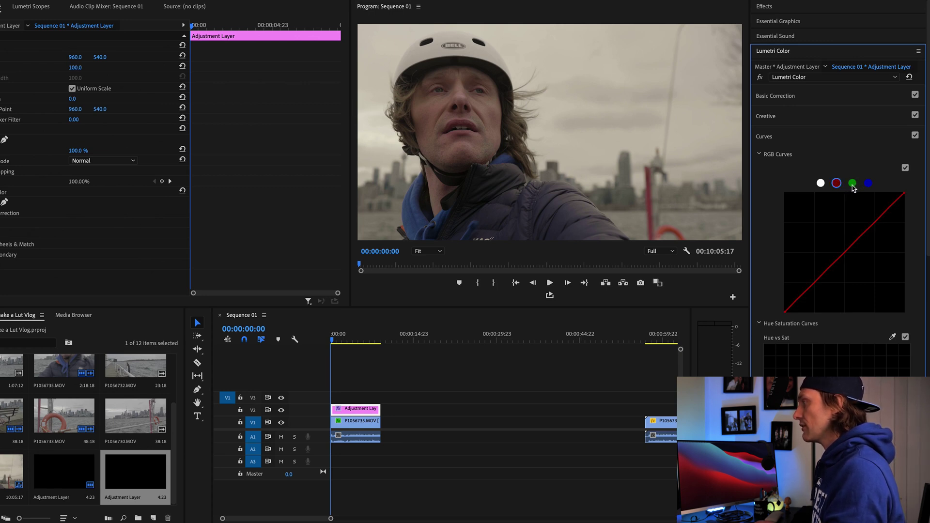
{"action": "left_click", "coordinate": [852, 183]}
{"action": "left_click", "coordinate": [870, 183]}
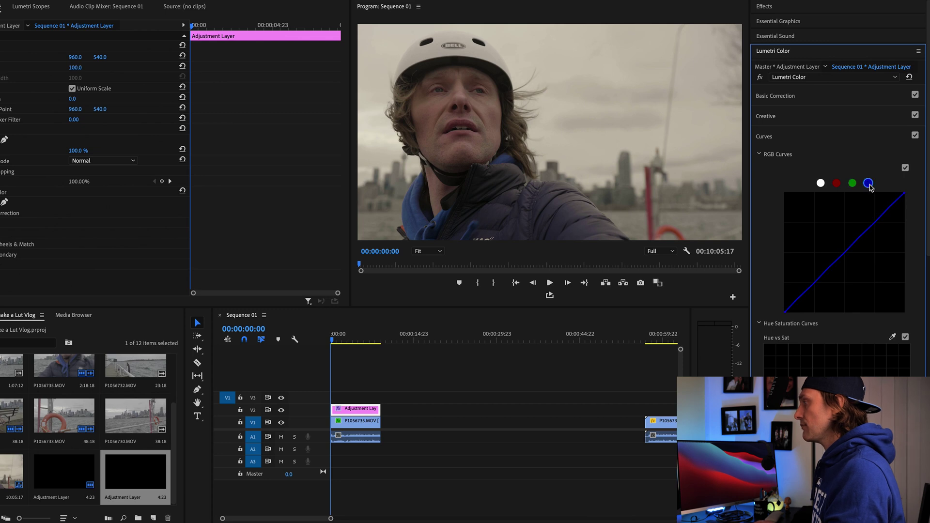
{"action": "left_click", "coordinate": [821, 184]}
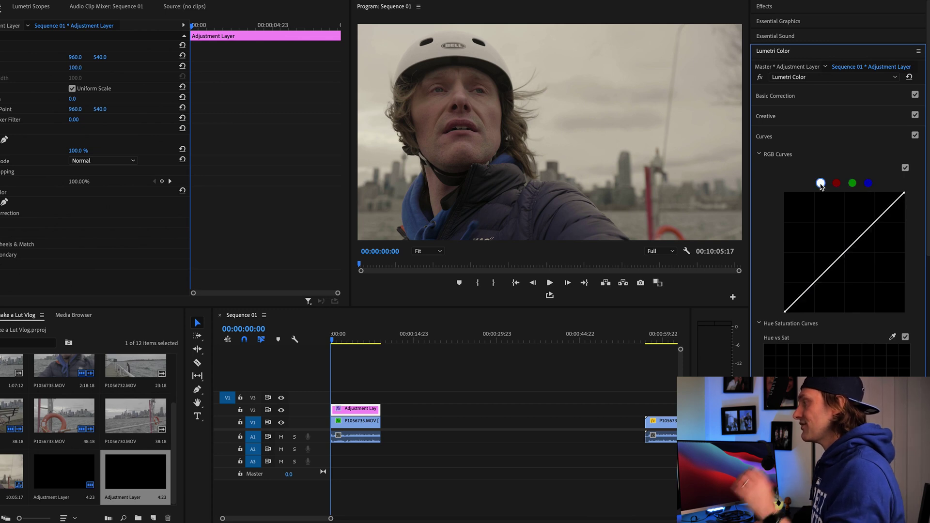
{"action": "left_click", "coordinate": [798, 300]}
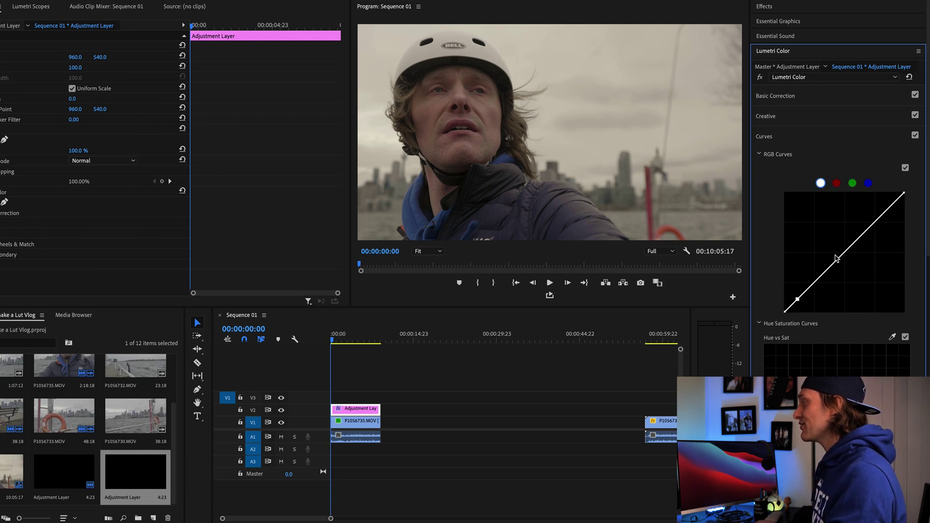
{"action": "left_click", "coordinate": [895, 202]}
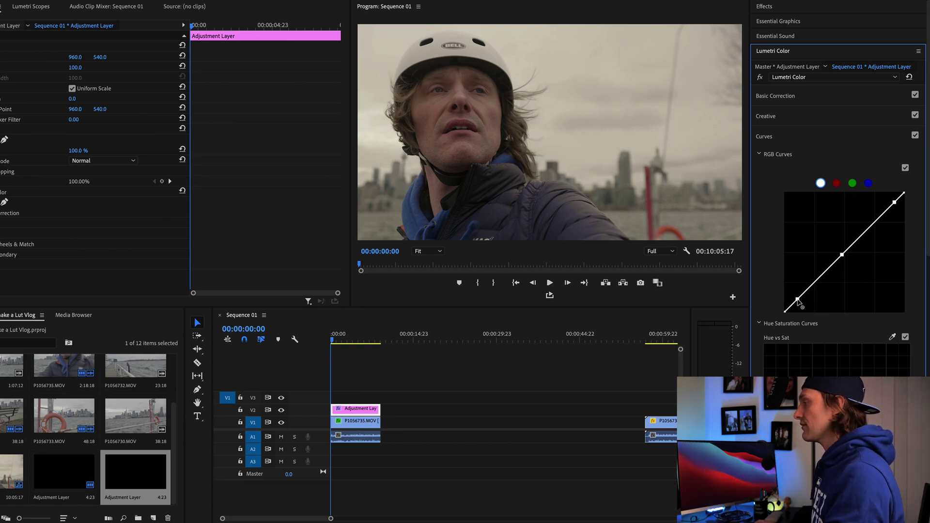
{"action": "left_click_drag", "start_coordinate": [798, 301], "coordinate": [802, 302]}
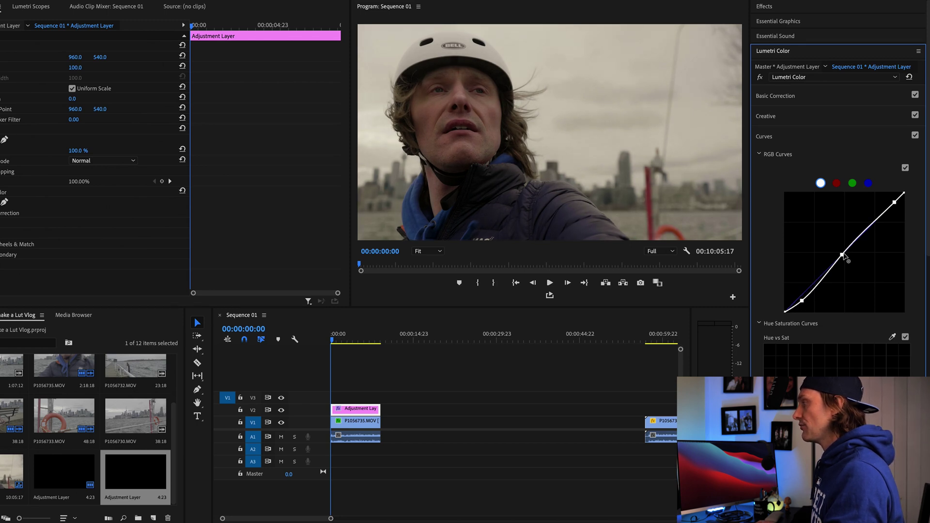
{"action": "left_click_drag", "start_coordinate": [843, 255], "coordinate": [841, 252]}
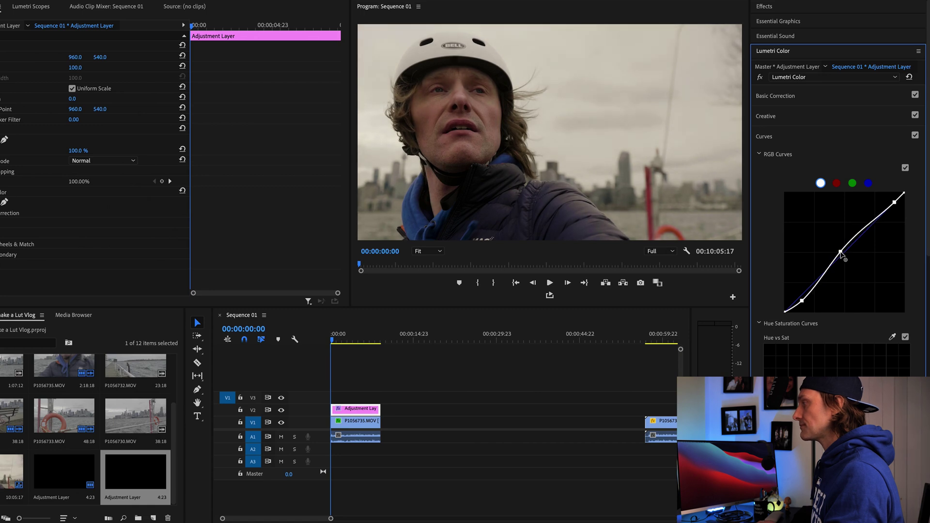
{"action": "left_click_drag", "start_coordinate": [896, 204], "coordinate": [891, 202]}
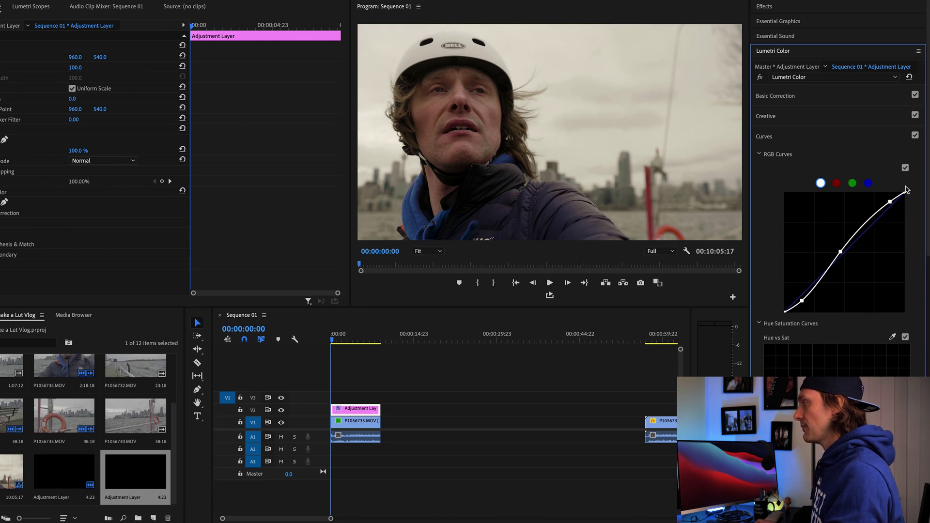
Shape the red curve: lower its shadows and lift its midtones and highlights
{"action": "left_click", "coordinate": [837, 184]}
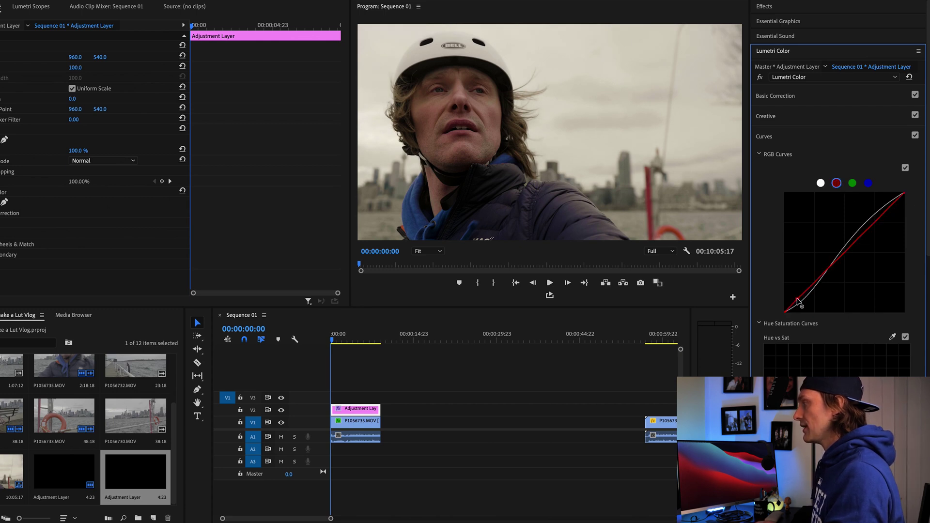
{"action": "left_click", "coordinate": [843, 255]}
{"action": "left_click", "coordinate": [894, 203]}
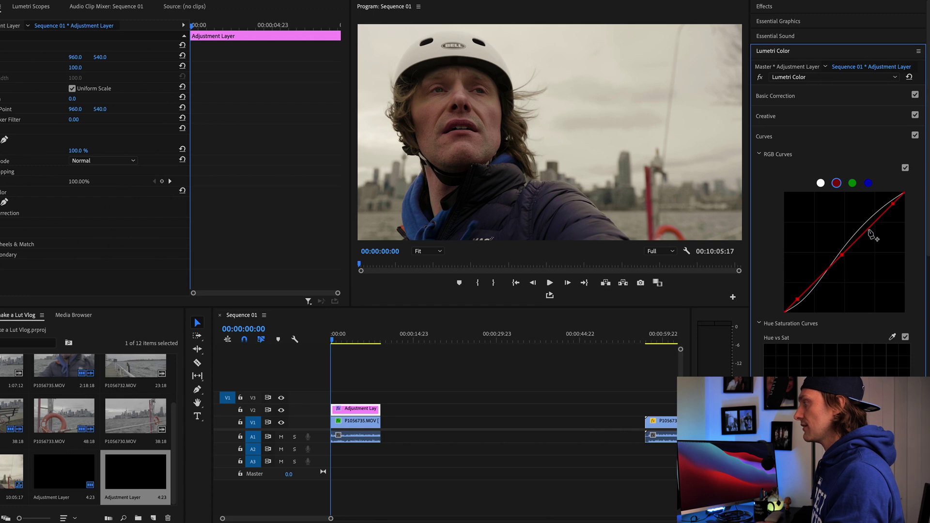
{"action": "left_click_drag", "start_coordinate": [798, 301], "coordinate": [796, 307]}
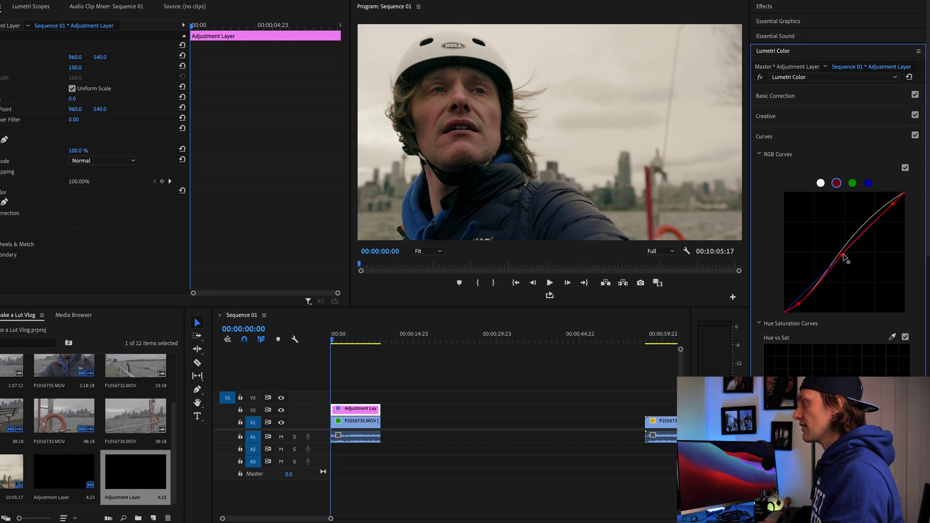
{"action": "left_click_drag", "start_coordinate": [843, 257], "coordinate": [841, 253]}
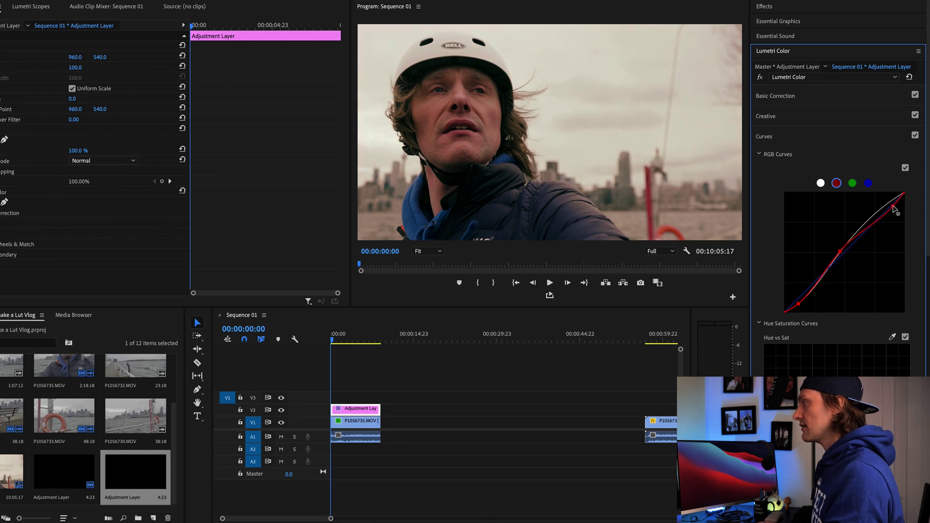
{"action": "left_click_drag", "start_coordinate": [894, 209], "coordinate": [890, 205]}
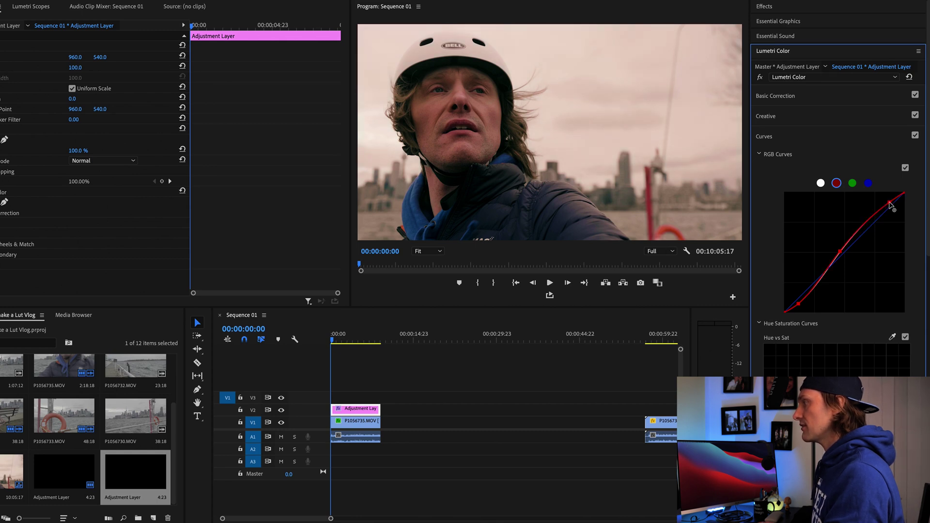
Add points on the green curve and fine-tune its shadows, lower section and highlights
{"action": "left_click", "coordinate": [852, 183]}
{"action": "left_click", "coordinate": [794, 304]}
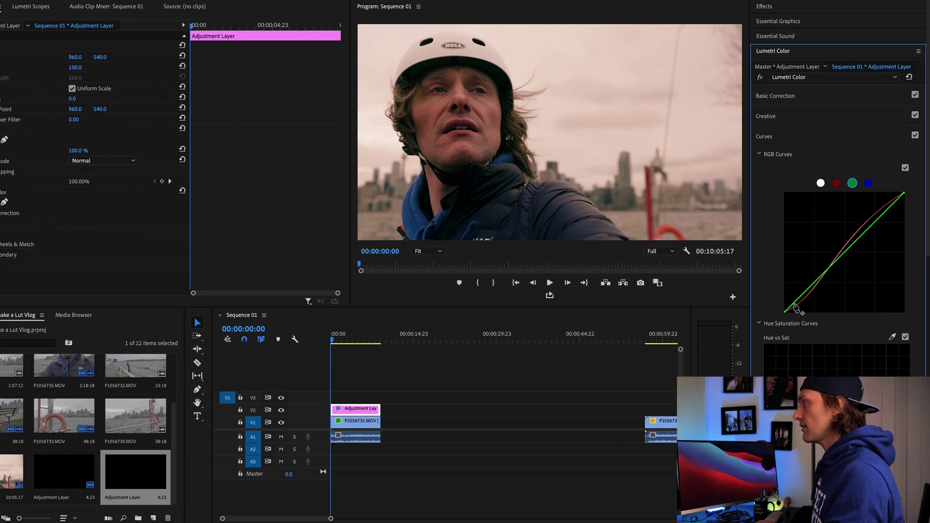
{"action": "left_click", "coordinate": [844, 254]}
{"action": "left_click", "coordinate": [894, 204]}
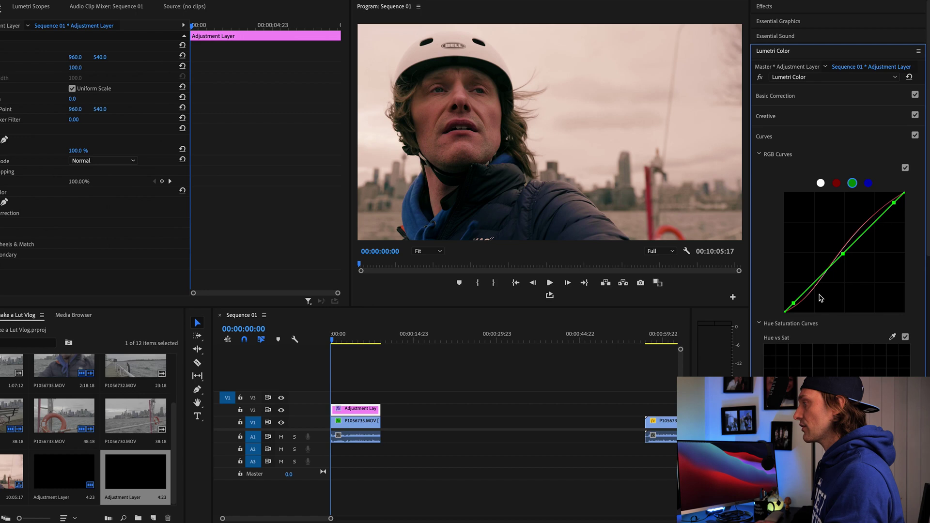
{"action": "left_click_drag", "start_coordinate": [794, 303], "coordinate": [800, 303]}
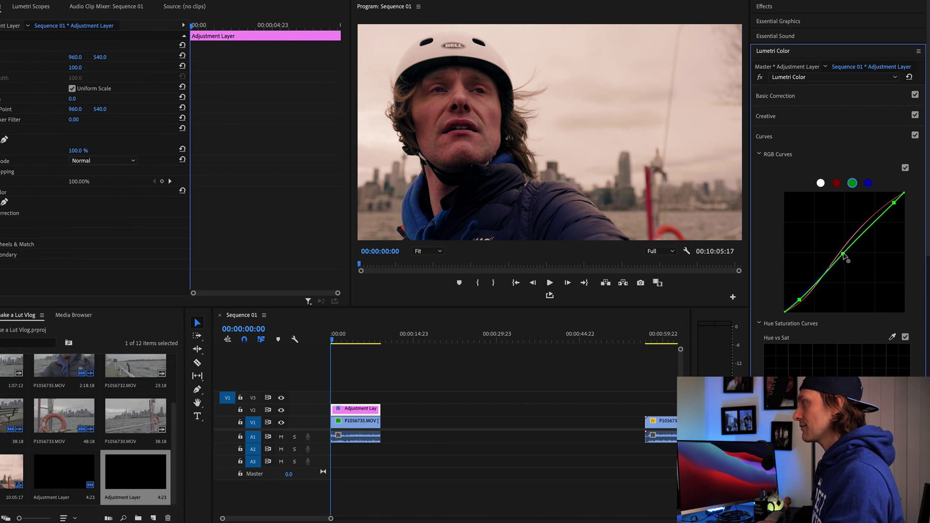
{"action": "left_click_drag", "start_coordinate": [847, 257], "coordinate": [843, 251]}
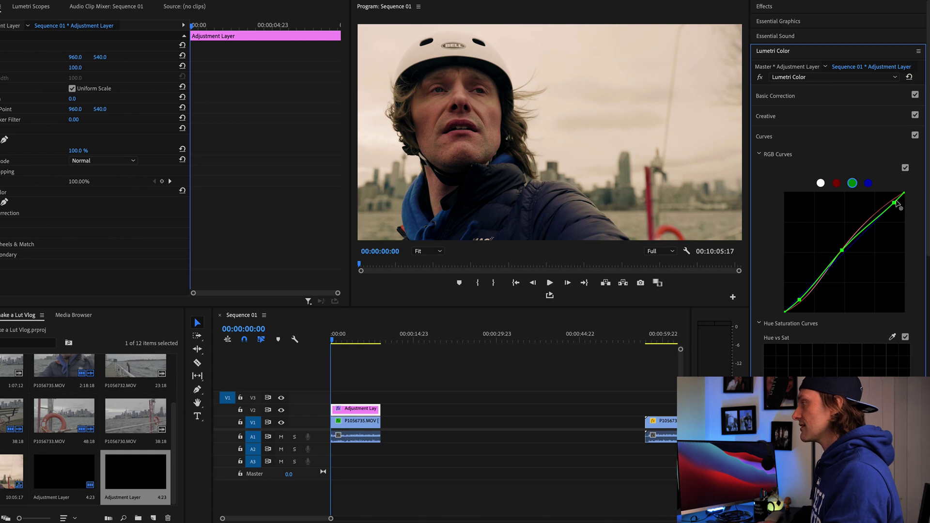
{"action": "left_click", "coordinate": [894, 202]}
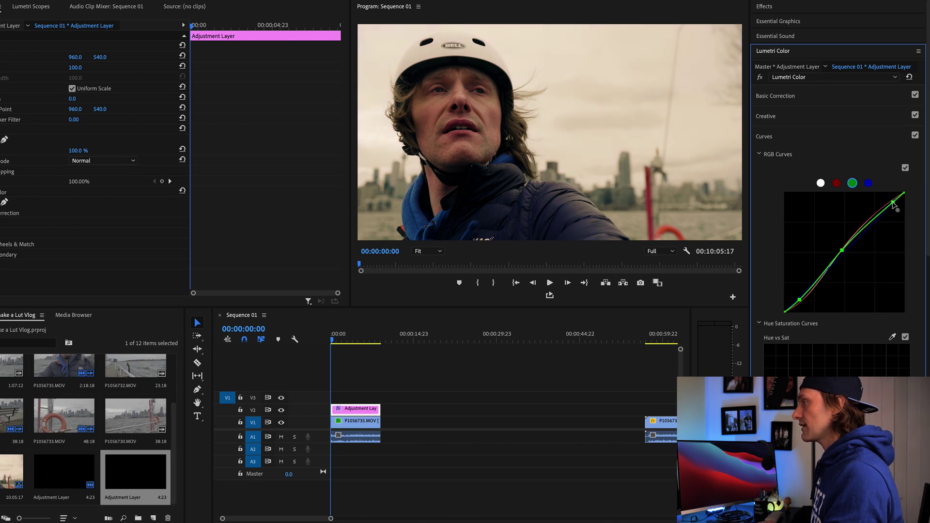
{"action": "left_click_drag", "start_coordinate": [893, 204], "coordinate": [894, 207]}
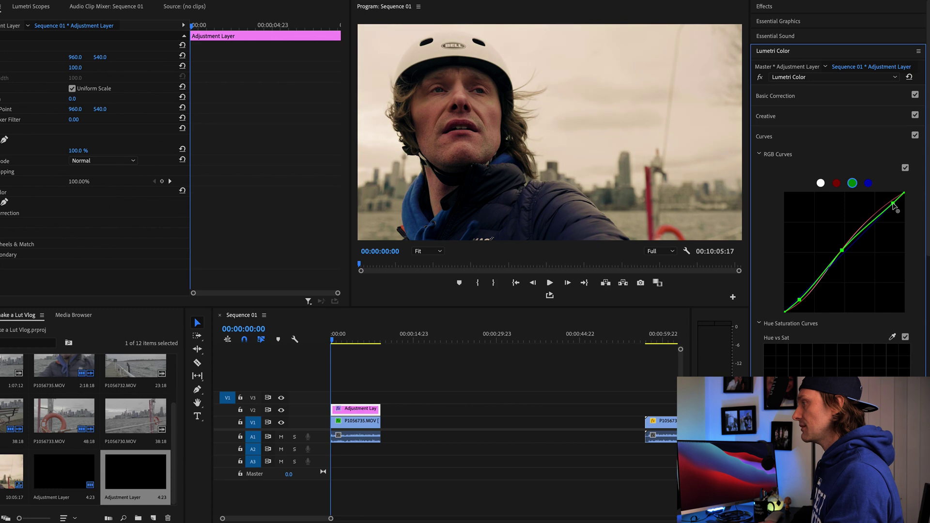
Reshape the blue curve's shadows, midtones and highlights to neutralise the yellow cast
{"action": "left_click", "coordinate": [868, 182]}
{"action": "left_click", "coordinate": [793, 305]}
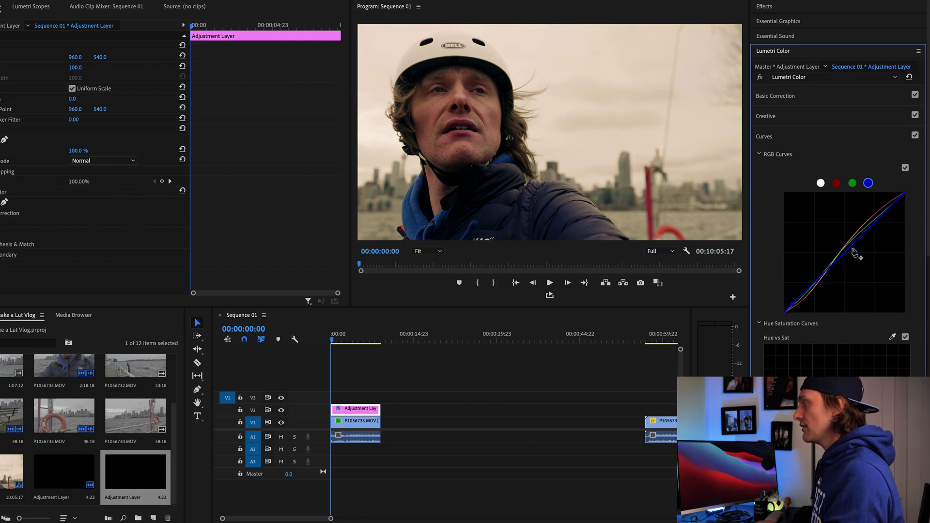
{"action": "left_click", "coordinate": [842, 257]}
{"action": "left_click", "coordinate": [897, 202]}
{"action": "left_click_drag", "start_coordinate": [793, 303], "coordinate": [802, 304]}
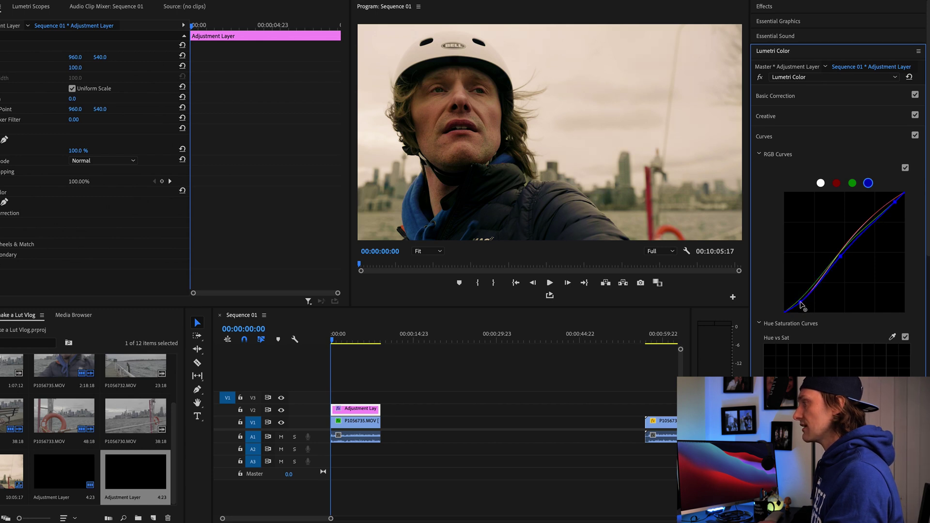
{"action": "left_click_drag", "start_coordinate": [840, 258], "coordinate": [840, 254]}
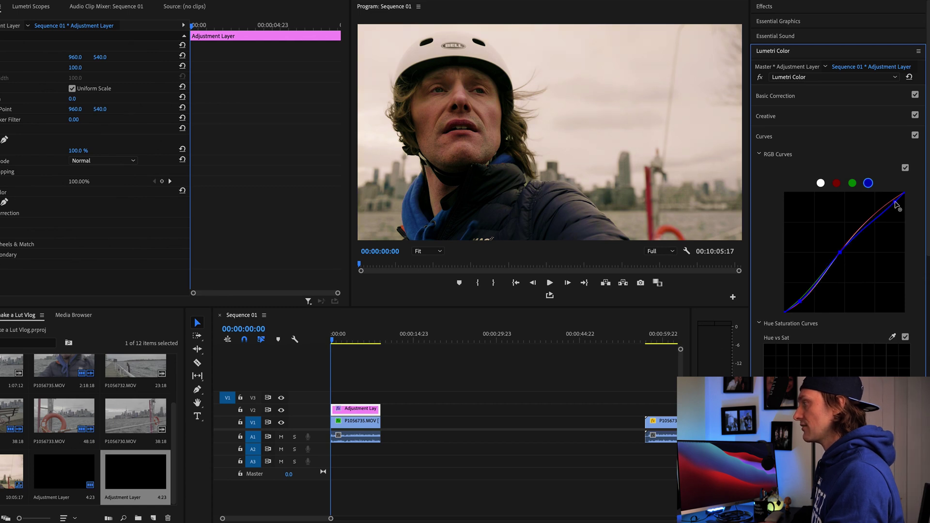
{"action": "left_click_drag", "start_coordinate": [890, 207], "coordinate": [889, 206]}
{"action": "left_click_drag", "start_coordinate": [888, 206], "coordinate": [891, 208]}
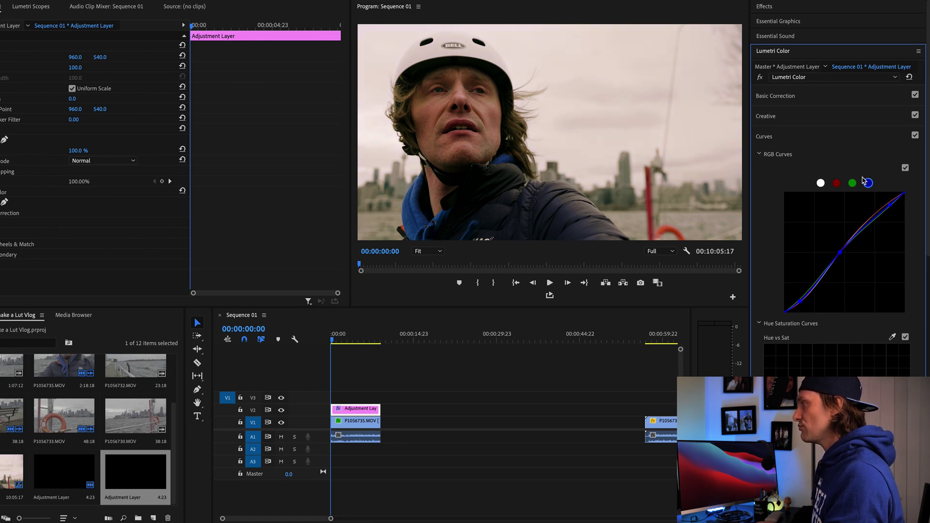
Add a Faded Film amount of 45.4 in Creative and play back the graded clip
{"action": "left_click", "coordinate": [786, 117]}
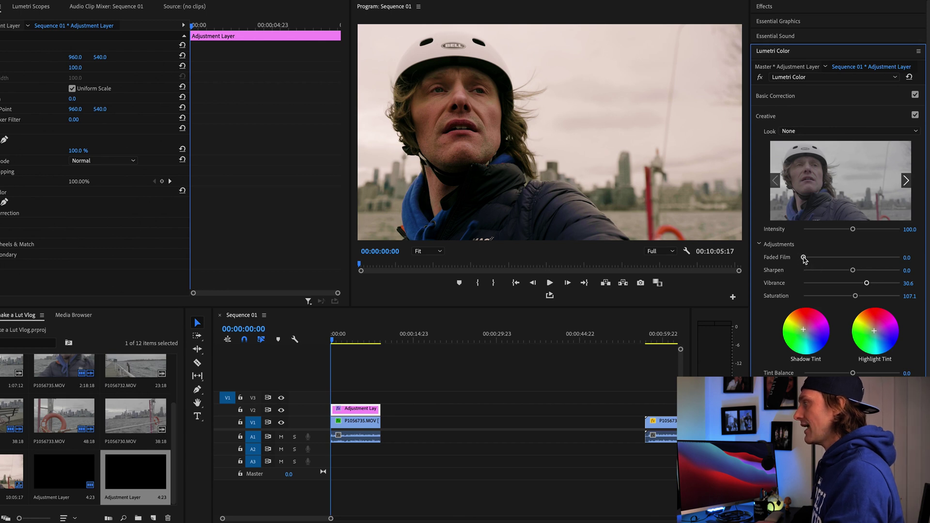
{"action": "left_click_drag", "start_coordinate": [806, 258], "coordinate": [841, 259]}
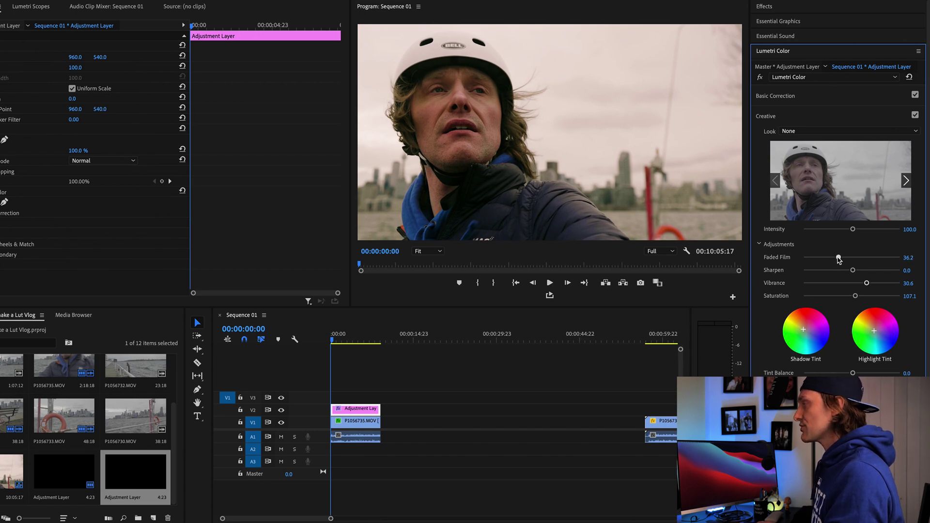
{"action": "left_click_drag", "start_coordinate": [838, 258], "coordinate": [842, 258]}
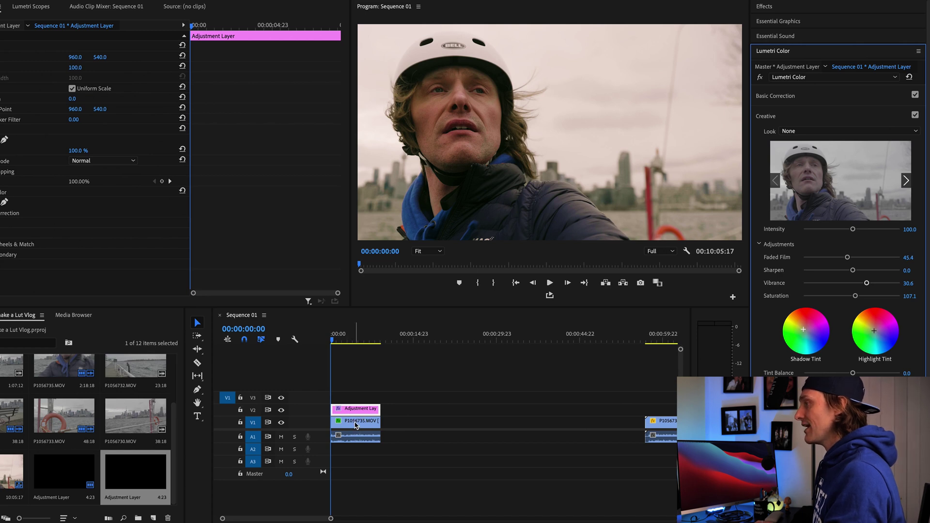
{"action": "key", "text": "space"}
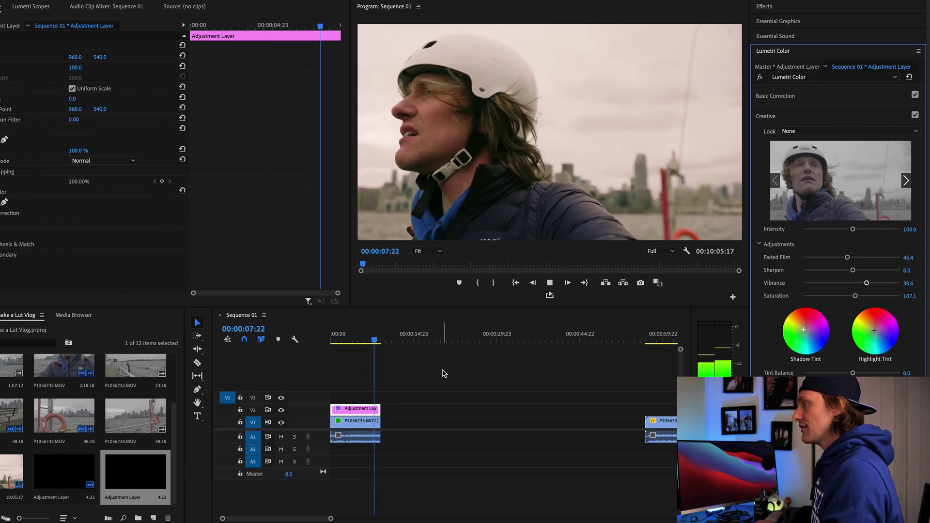
Stop playback, scrub back near the start, and shift the adjustment layer to compare ungraded footage
{"action": "left_click", "coordinate": [380, 340]}
{"action": "left_click_drag", "start_coordinate": [380, 341], "coordinate": [341, 341]}
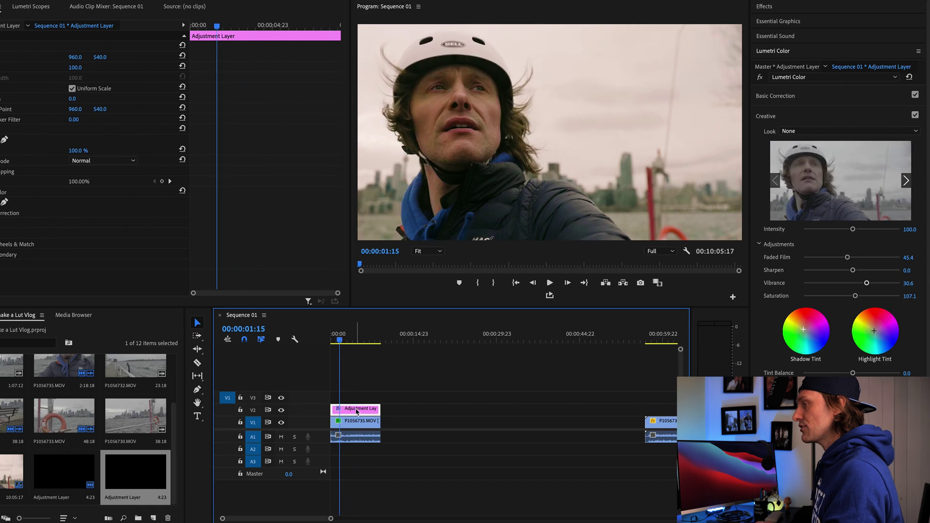
{"action": "mouse_move", "coordinate": [351, 411]}
{"action": "left_mouse_down"}
{"action": "mouse_move", "coordinate": [415, 412]}
{"action": "mouse_move", "coordinate": [353, 411]}
{"action": "left_mouse_up"}
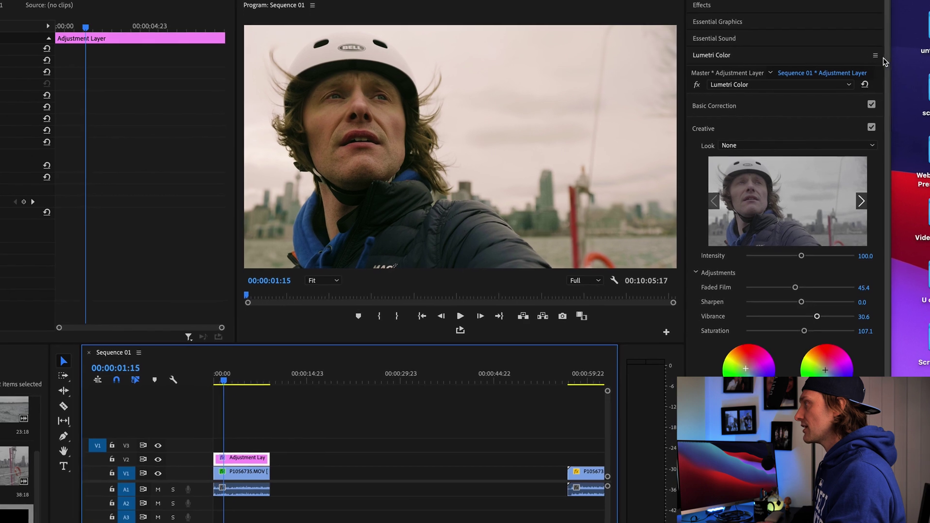
Export the grade as a .cube LUT named 'Cold Stephen' into the BRoll folder
{"action": "left_click", "coordinate": [876, 56]}
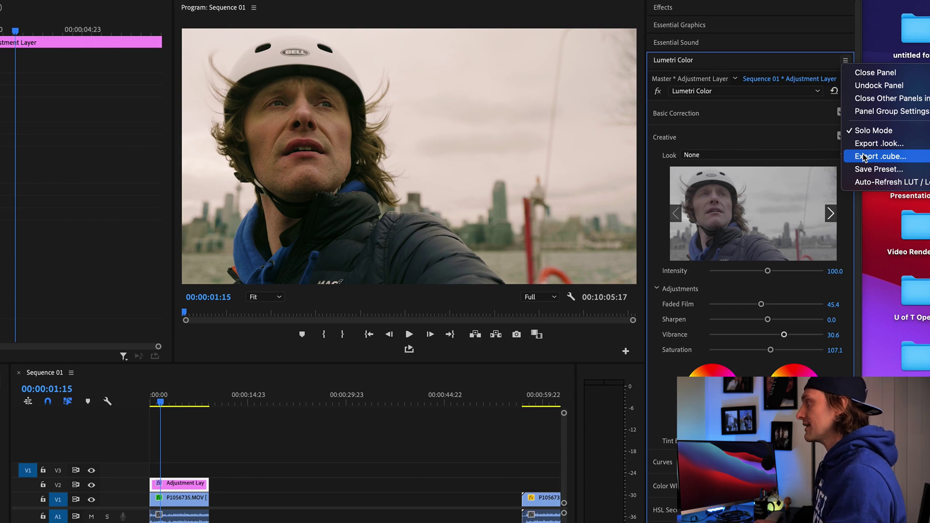
{"action": "left_click", "coordinate": [865, 157]}
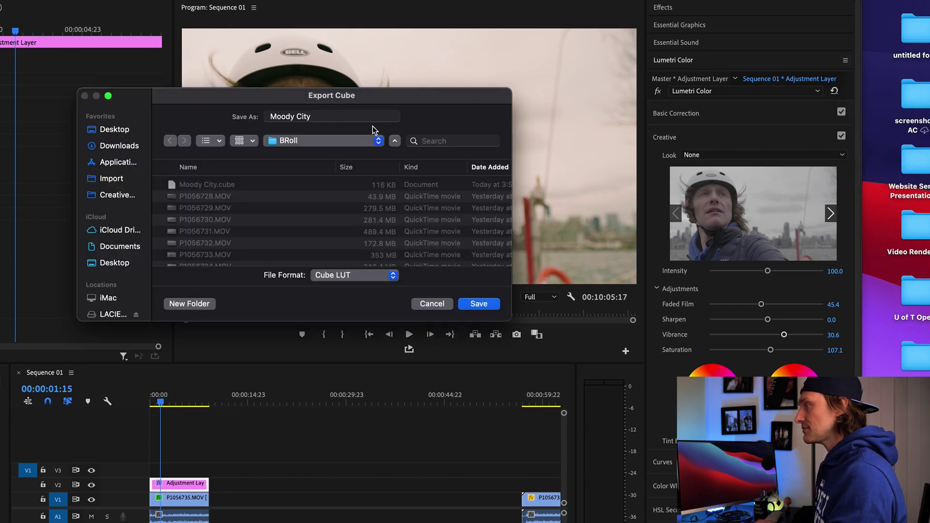
{"action": "triple_click", "coordinate": [334, 115]}
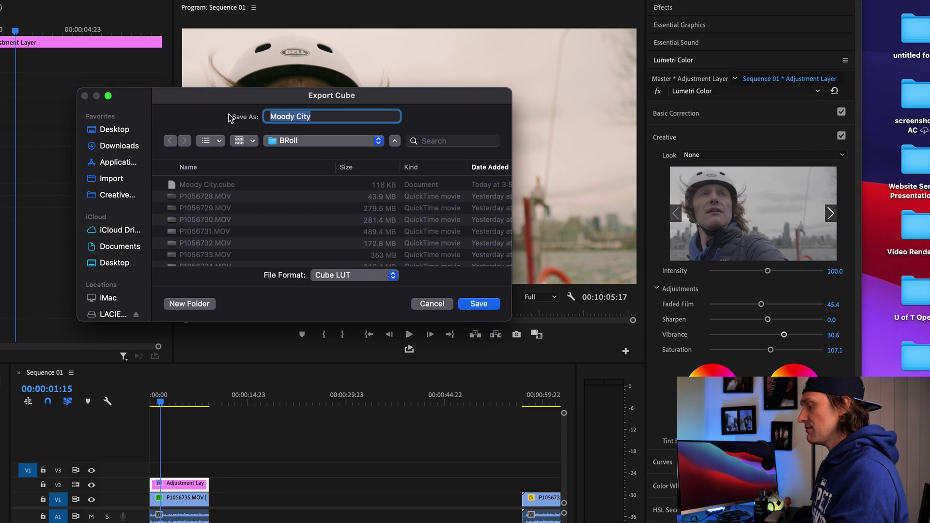
{"action": "key", "text": "BackSpace"}
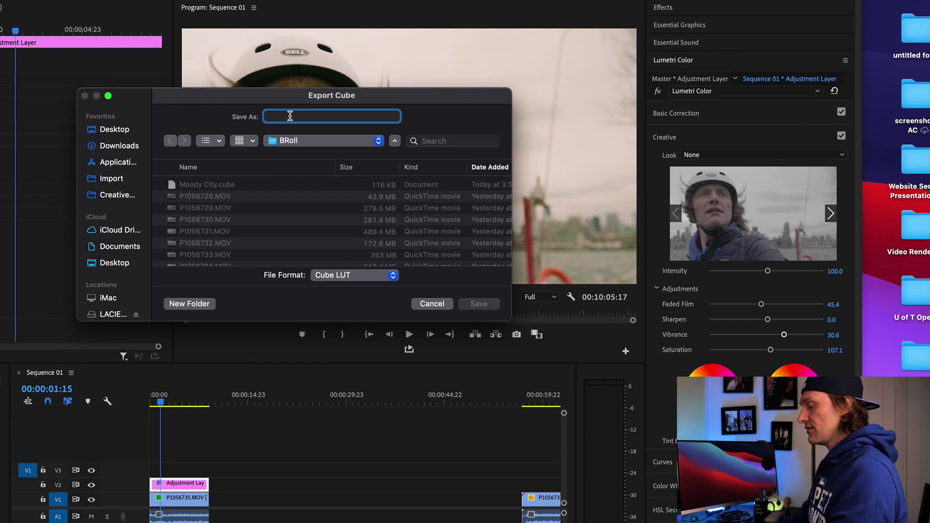
{"action": "type", "text": "Cold Stephen"}
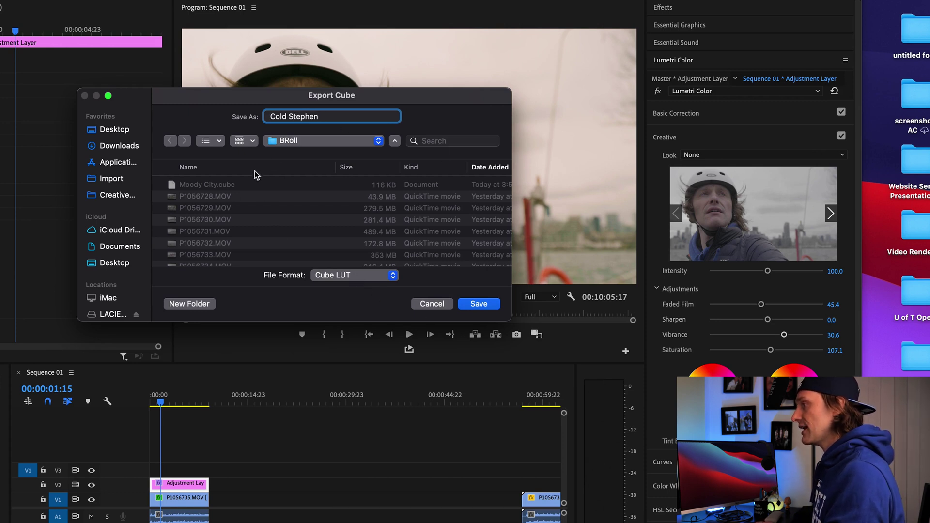
{"action": "left_click", "coordinate": [479, 304]}
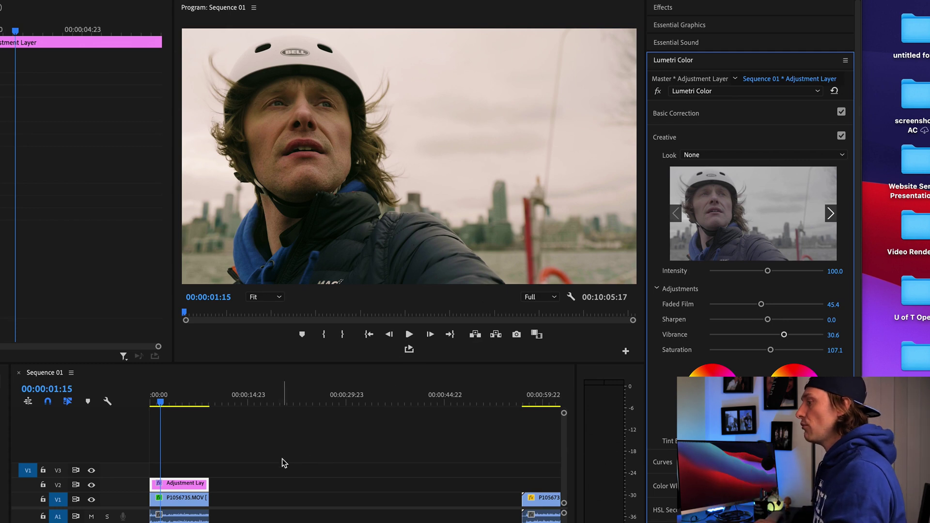
Move P1056733.MOV from the sequence end to right after the first clip, around 00:00:16, and play it
{"action": "scroll", "coordinate": [407, 500], "scroll_direction": "right", "scroll_amount": 2}
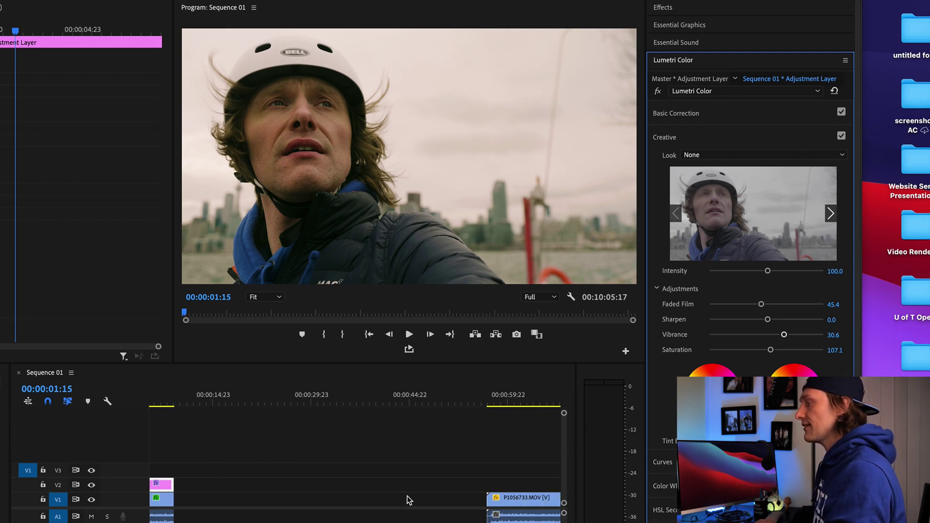
{"action": "scroll", "coordinate": [434, 499], "scroll_direction": "left", "scroll_amount": 2}
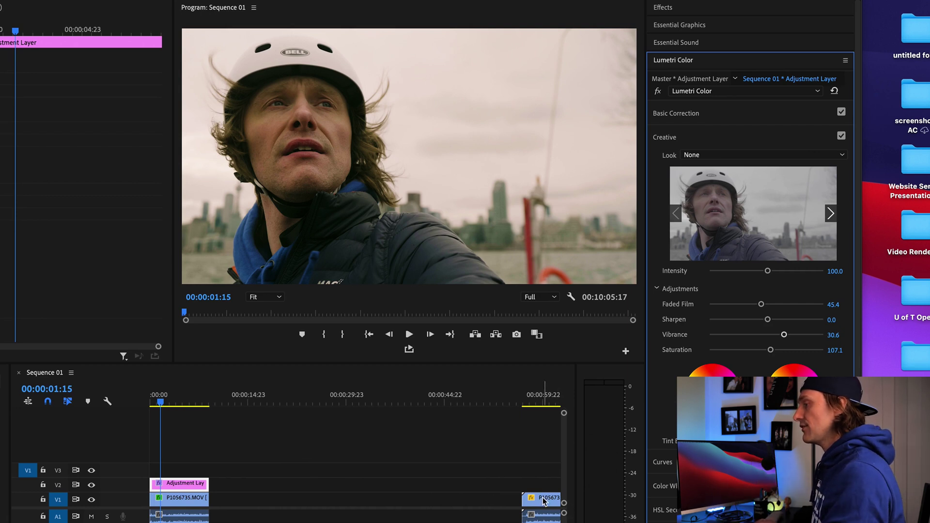
{"action": "left_click", "coordinate": [529, 400]}
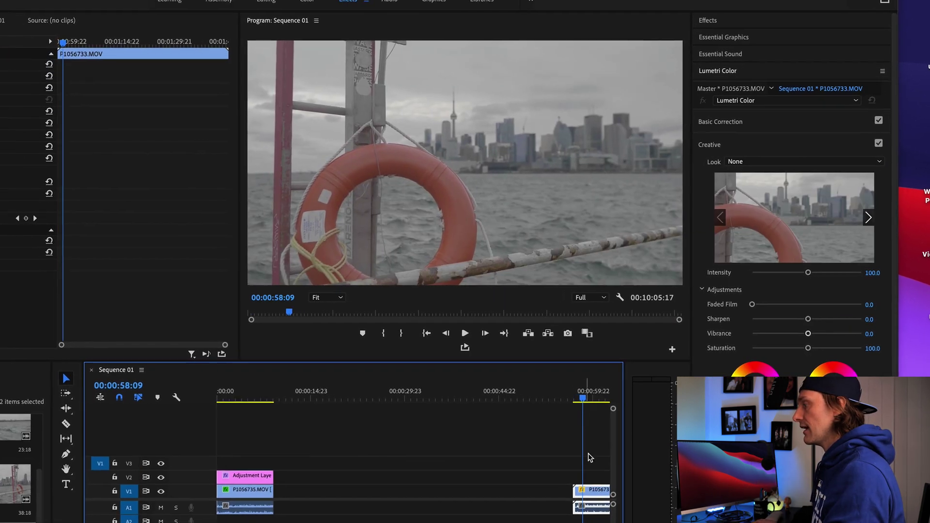
{"action": "left_click_drag", "start_coordinate": [575, 492], "coordinate": [286, 491]}
{"action": "left_click_drag", "start_coordinate": [360, 482], "coordinate": [371, 482]}
{"action": "left_click", "coordinate": [375, 388]}
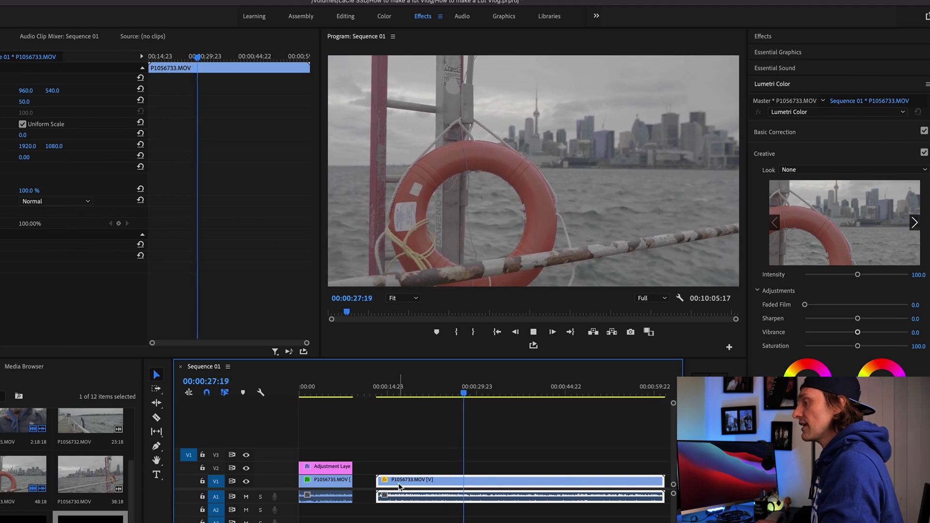
{"action": "key", "text": "space"}
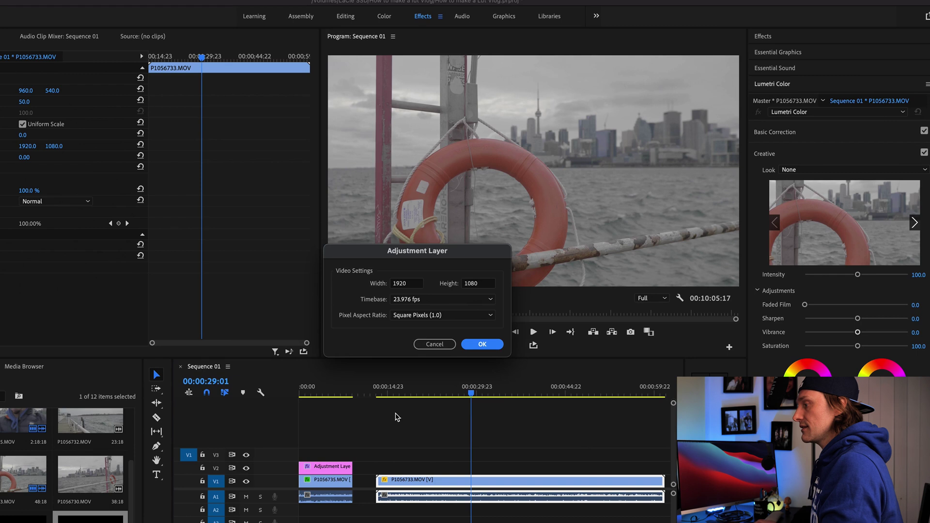
Add a new adjustment layer on V2 over P1056733.MOV and show its Lumetri Creative settings
{"action": "left_click", "coordinate": [478, 346]}
{"action": "left_click_drag", "start_coordinate": [384, 478], "coordinate": [659, 470]}
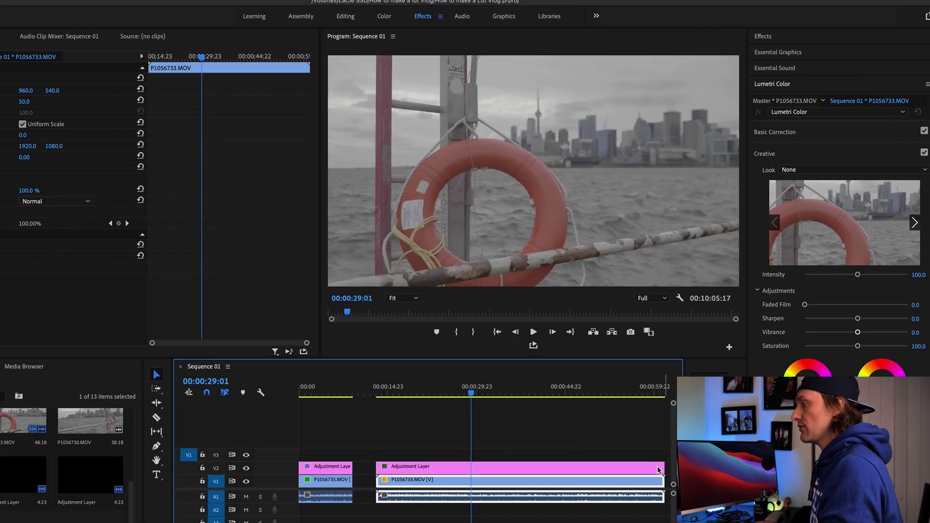
{"action": "left_click", "coordinate": [491, 466]}
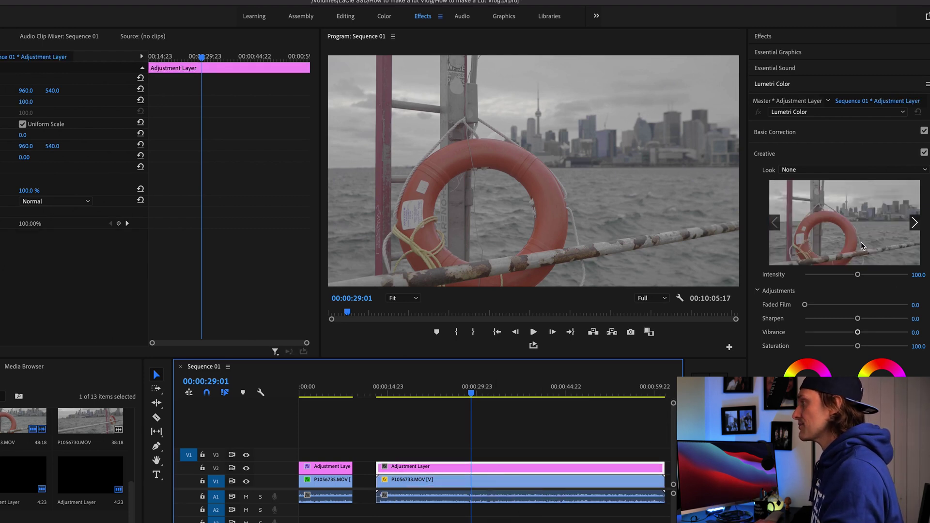
{"action": "left_click", "coordinate": [858, 134]}
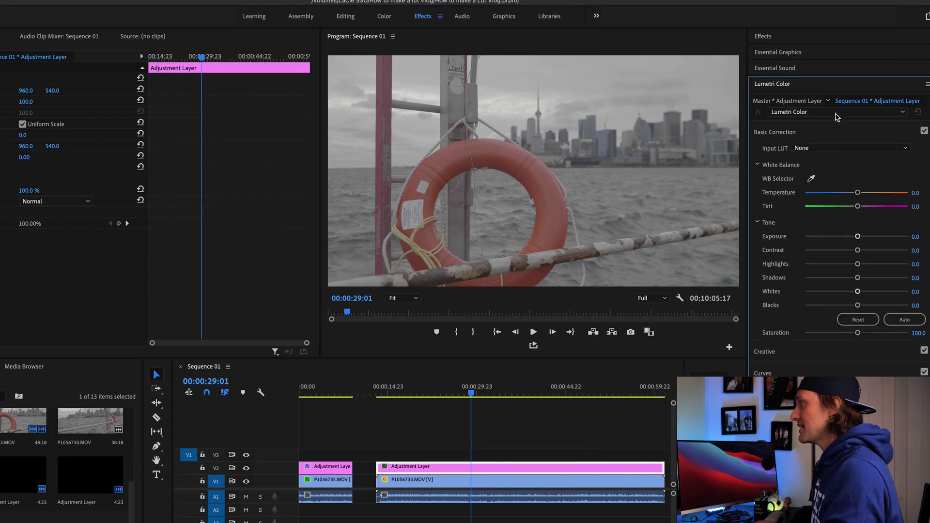
{"action": "left_click", "coordinate": [781, 357]}
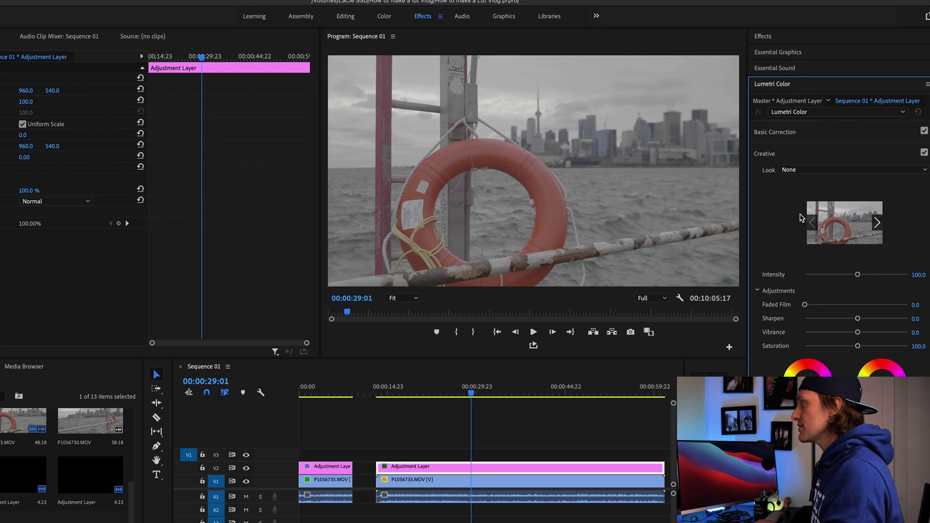
Load the Cold Stephen .cube LUT as the adjustment layer's Look at intensity 100.0
{"action": "left_click", "coordinate": [880, 172]}
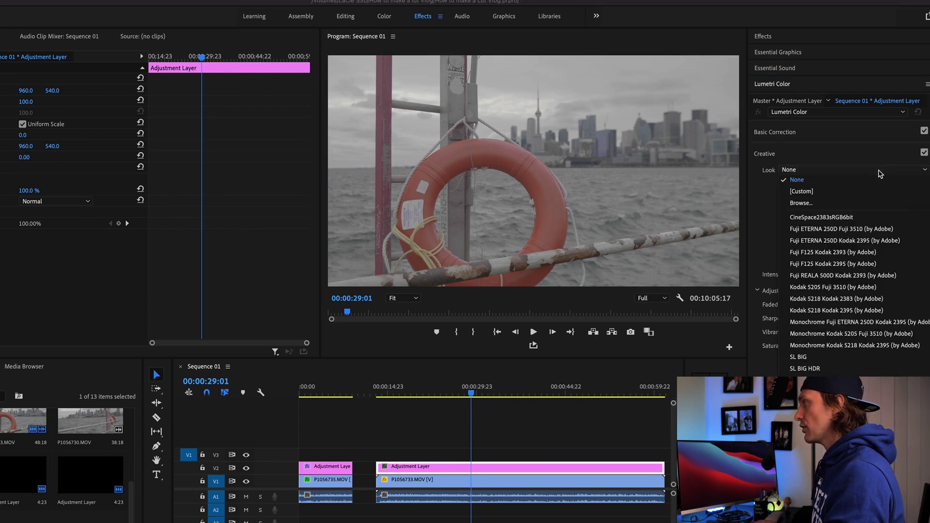
{"action": "left_click", "coordinate": [860, 204]}
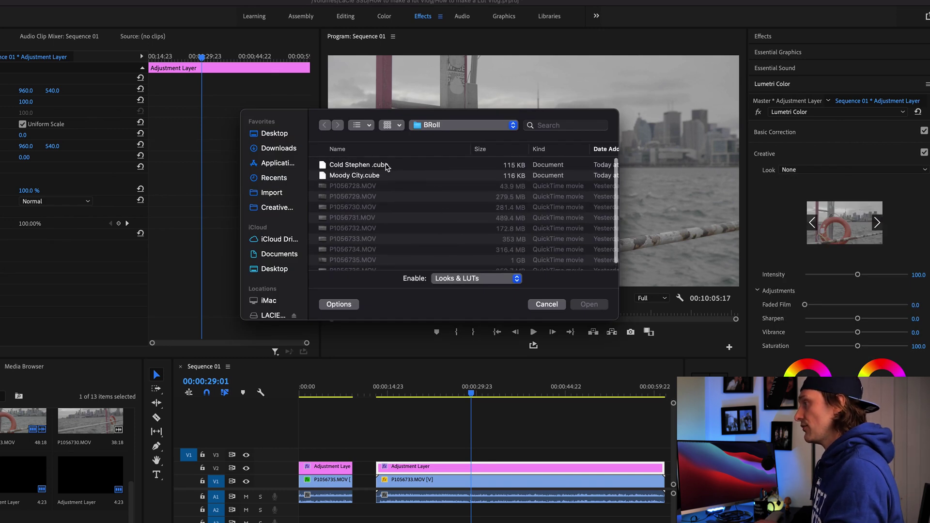
{"action": "left_click", "coordinate": [346, 165]}
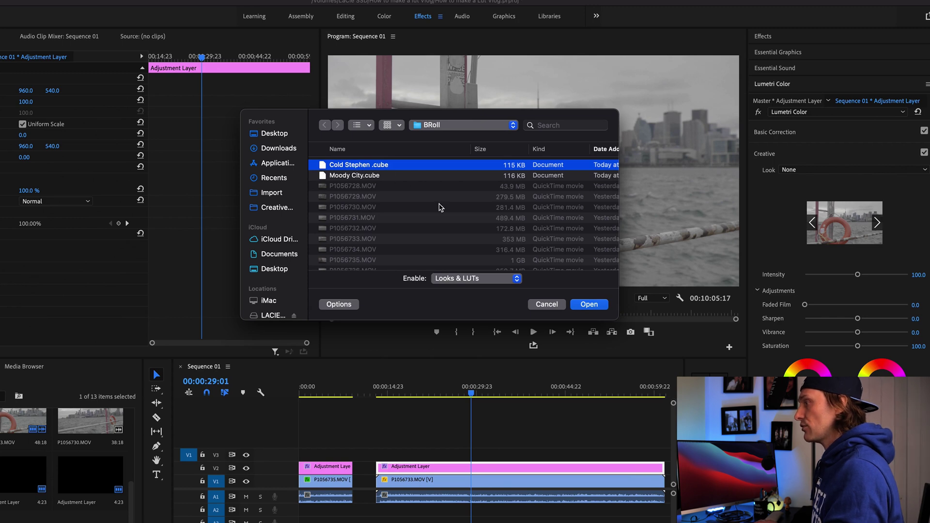
{"action": "left_click", "coordinate": [589, 304]}
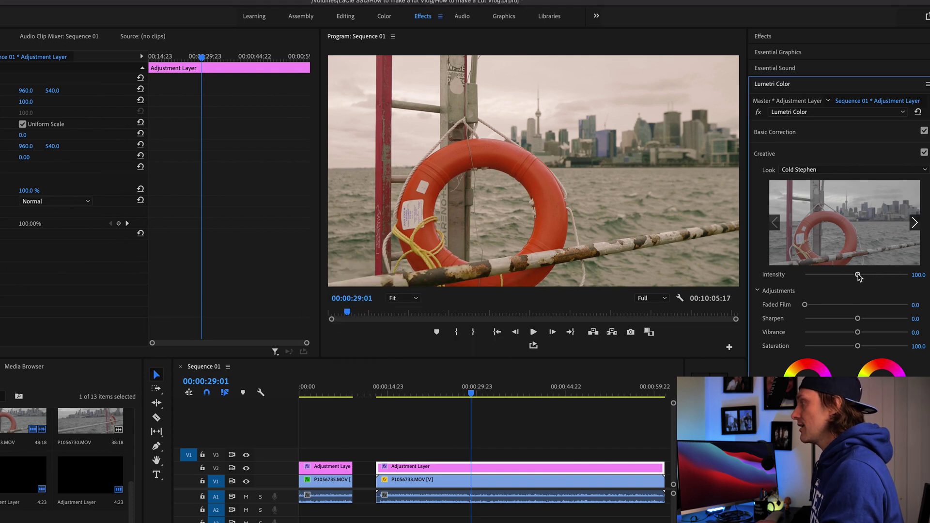
{"action": "mouse_move", "coordinate": [849, 276]}
{"action": "left_mouse_down"}
{"action": "mouse_move", "coordinate": [803, 276]}
{"action": "mouse_move", "coordinate": [853, 277]}
{"action": "left_mouse_up"}
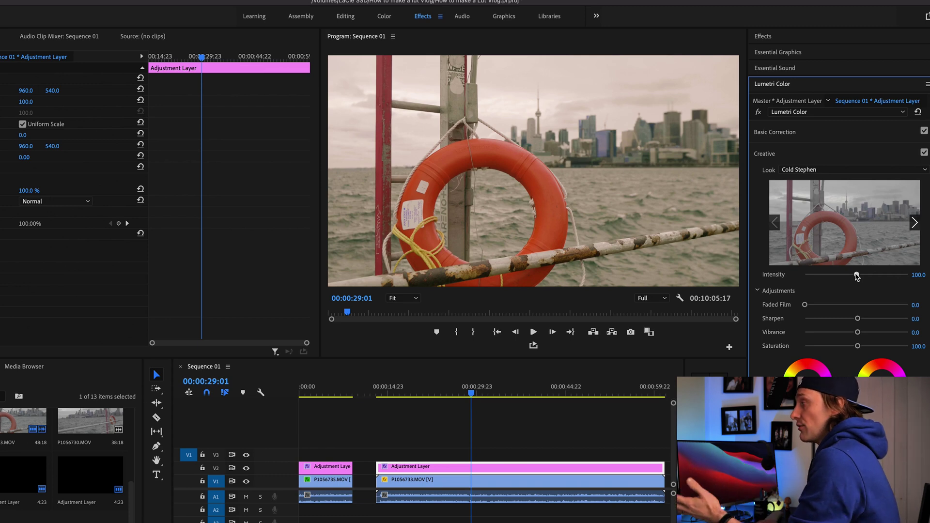
{"action": "mouse_move", "coordinate": [857, 276]}
{"action": "left_mouse_down"}
{"action": "mouse_move", "coordinate": [881, 275]}
{"action": "mouse_move", "coordinate": [858, 276]}
{"action": "left_mouse_up"}
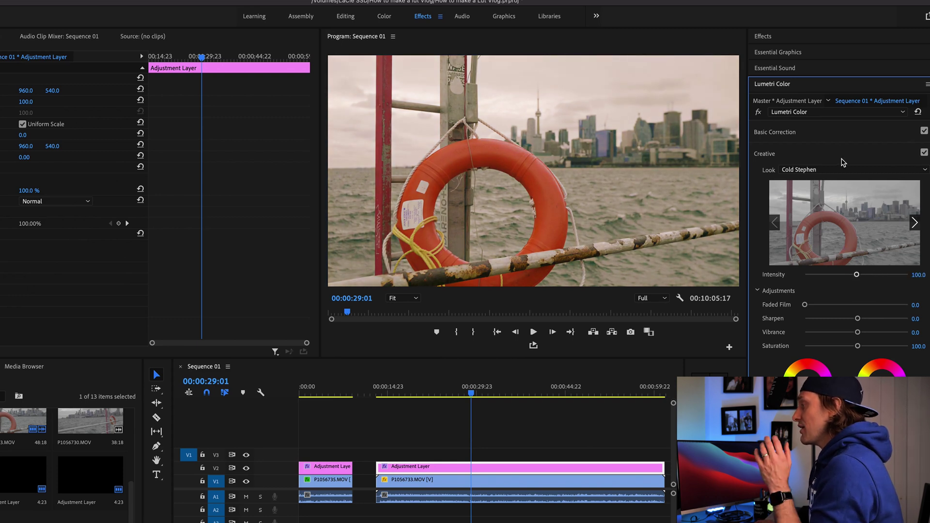
Grade with temperature -13.3, contrast 26.5, shadows -2.0, whites 4.1, blacks -17.3, then review playback
{"action": "left_click", "coordinate": [854, 141]}
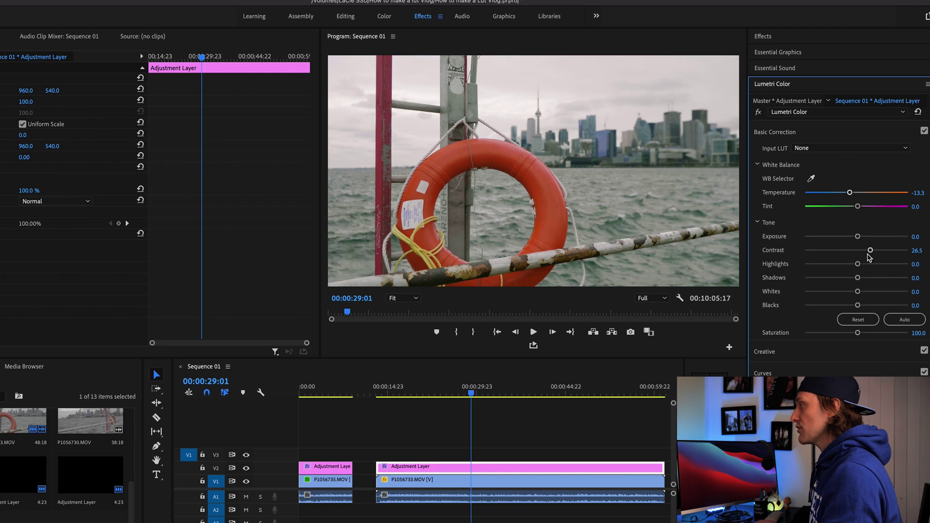
{"action": "left_click_drag", "start_coordinate": [859, 280], "coordinate": [855, 280]}
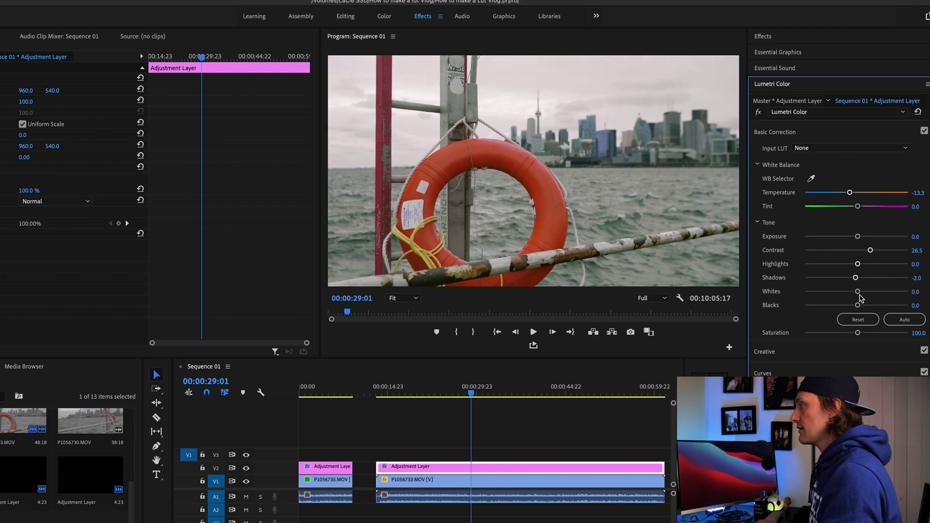
{"action": "left_click_drag", "start_coordinate": [859, 293], "coordinate": [860, 294]}
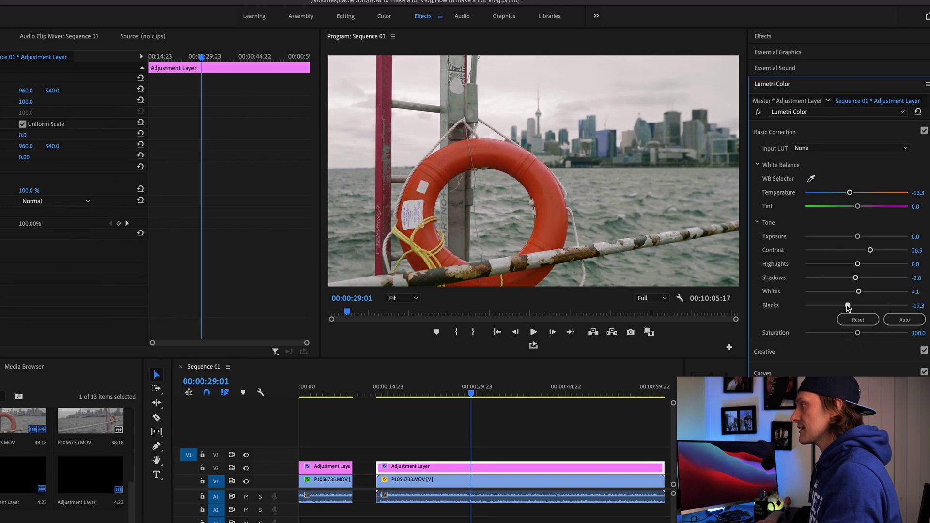
{"action": "left_click_drag", "start_coordinate": [848, 305], "coordinate": [848, 305]}
{"action": "left_click_drag", "start_coordinate": [470, 390], "coordinate": [401, 389]}
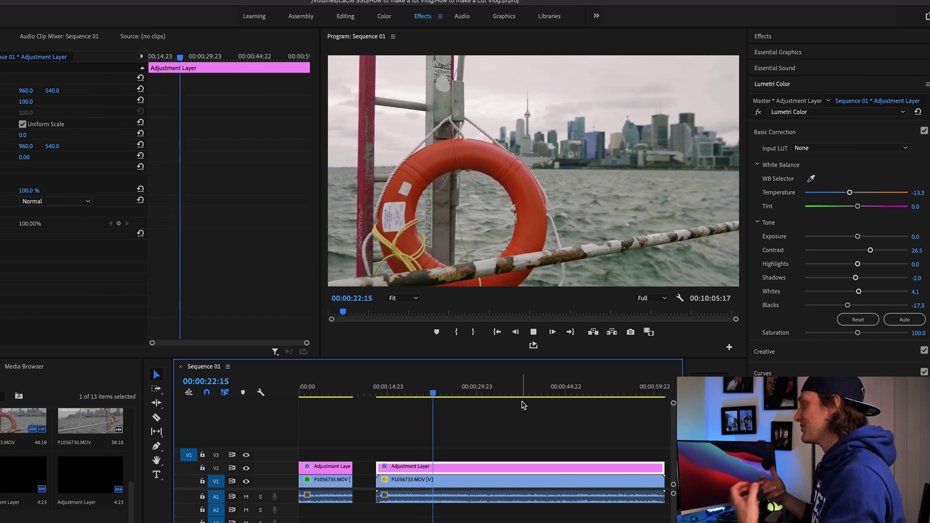
{"action": "key", "text": "space"}
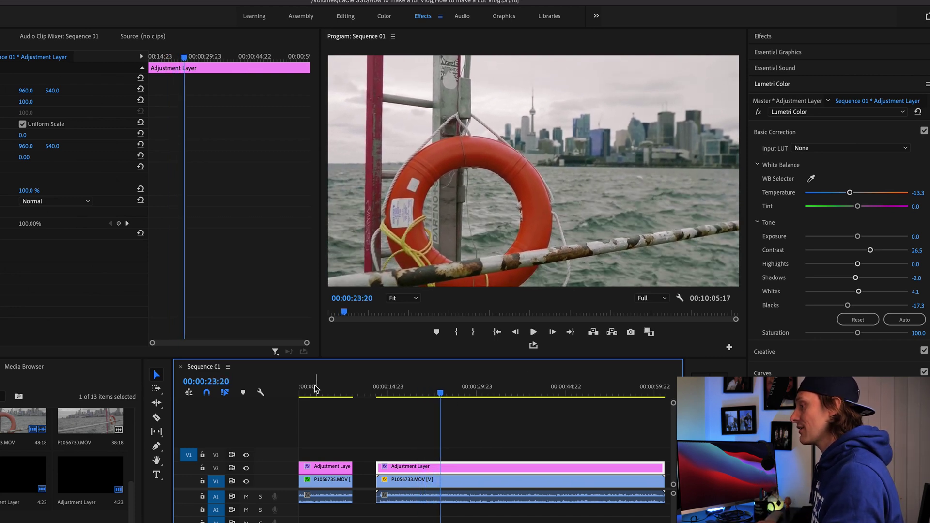
{"action": "left_click_drag", "start_coordinate": [315, 388], "coordinate": [310, 386]}
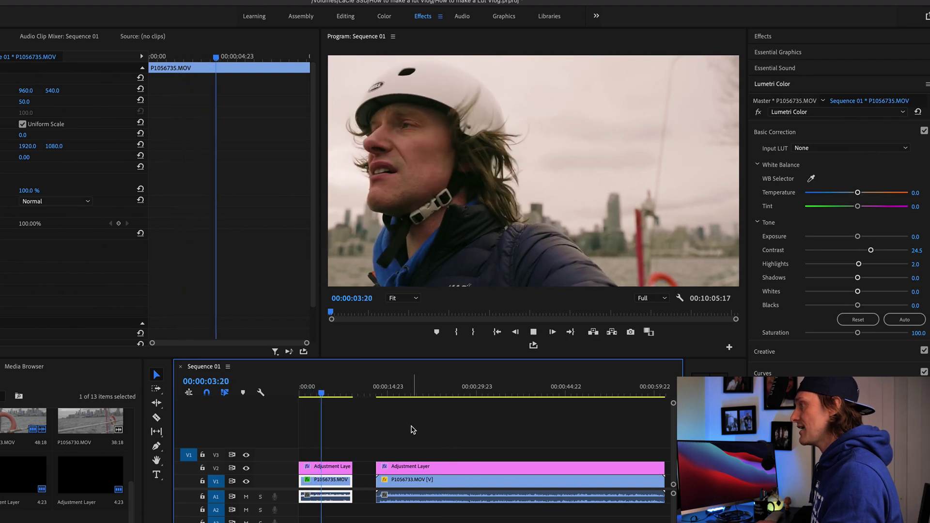
{"action": "left_click", "coordinate": [402, 393]}
{"action": "key", "text": "space"}
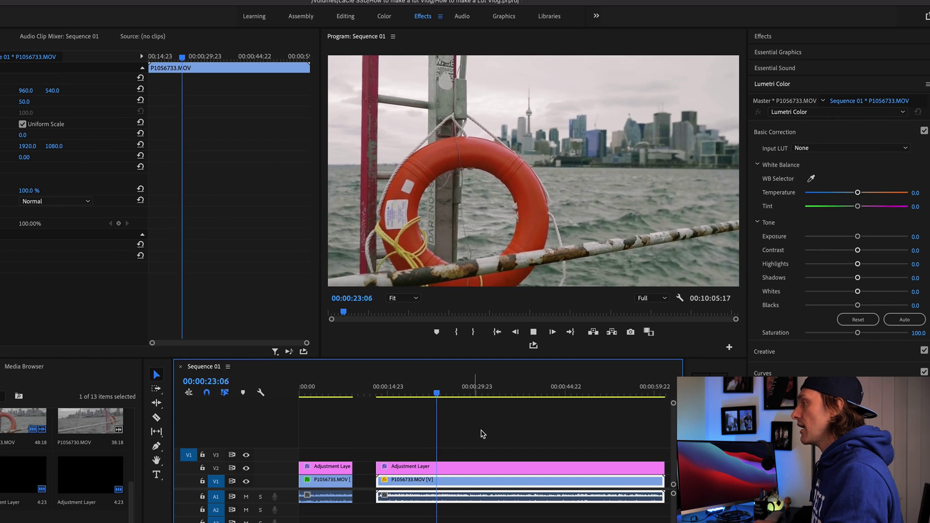
{"action": "key", "text": "space"}
{"action": "scroll", "coordinate": [474, 457], "scroll_direction": "right", "scroll_amount": 3}
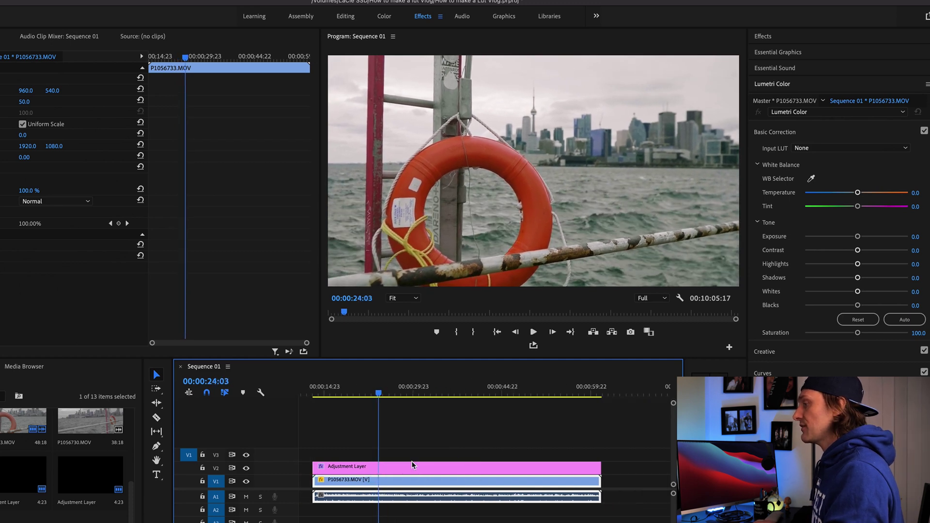
{"action": "mouse_move", "coordinate": [397, 466]}
{"action": "left_mouse_down"}
{"action": "mouse_move", "coordinate": [632, 449]}
{"action": "mouse_move", "coordinate": [526, 441]}
{"action": "mouse_move", "coordinate": [435, 467]}
{"action": "mouse_move", "coordinate": [391, 468]}
{"action": "left_mouse_up"}
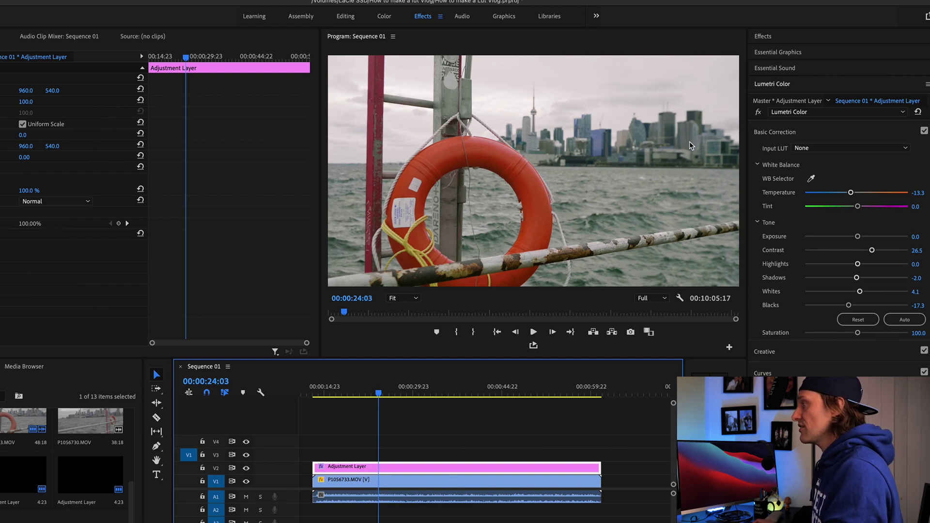
Move the playhead to the opening P1056735.MOV talking-head shot at 00:00:01:21
{"action": "mouse_move", "coordinate": [414, 467]}
{"action": "left_mouse_down"}
{"action": "mouse_move", "coordinate": [545, 457]}
{"action": "mouse_move", "coordinate": [562, 443]}
{"action": "mouse_move", "coordinate": [474, 467]}
{"action": "mouse_move", "coordinate": [414, 469]}
{"action": "left_mouse_up"}
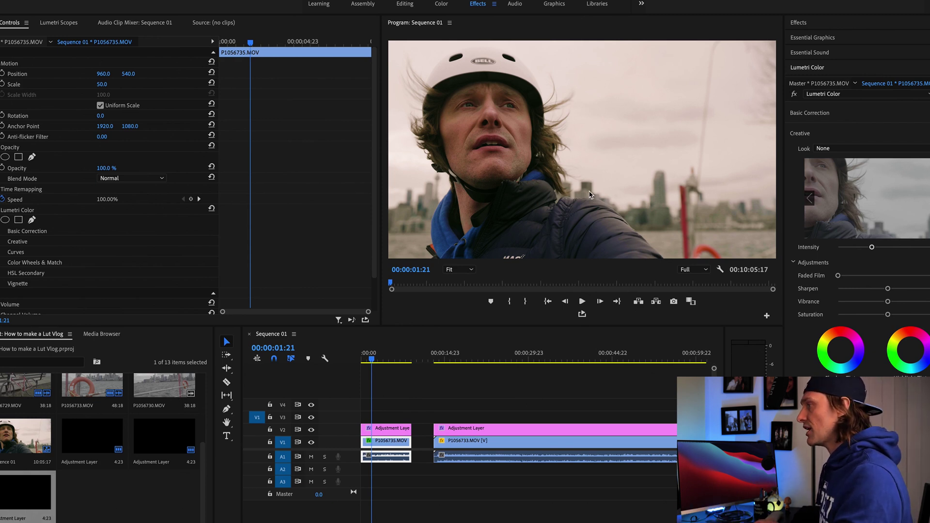
{"action": "left_click", "coordinate": [644, 319]}
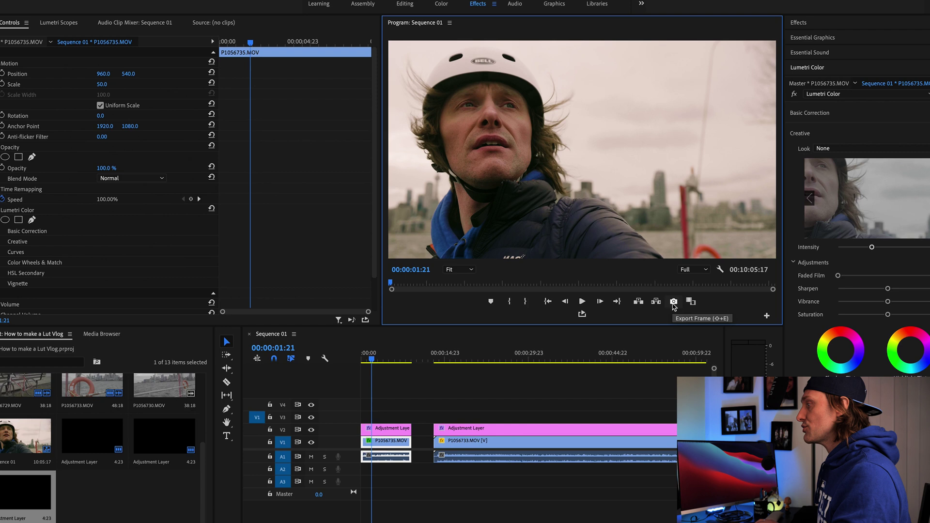
Export the current Program monitor frame as a JPEG still named 'Cold Stephen Pic'
{"action": "left_click", "coordinate": [675, 301]}
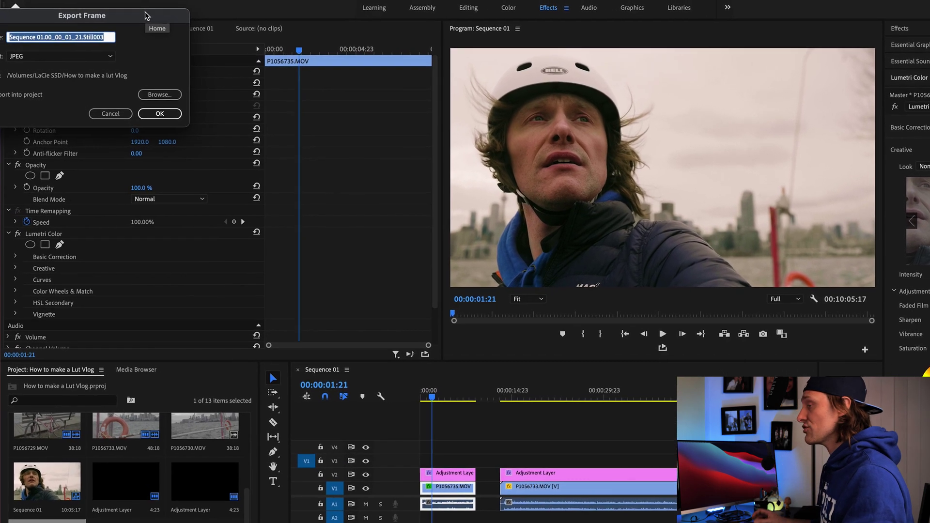
{"action": "left_click_drag", "start_coordinate": [95, 35], "coordinate": [31, 35]}
{"action": "key", "text": "super+a"}
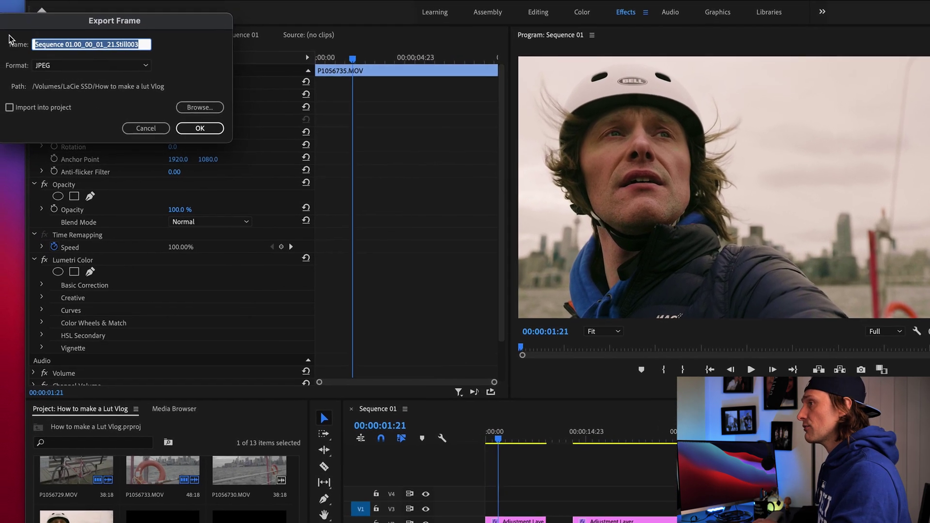
{"action": "type", "text": "Cold Stephen Pic"}
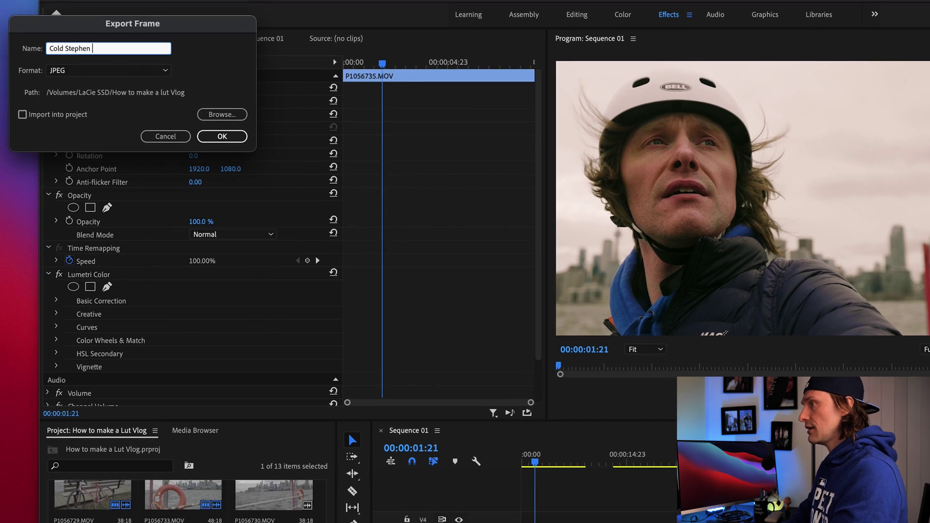
{"action": "left_click", "coordinate": [222, 137]}
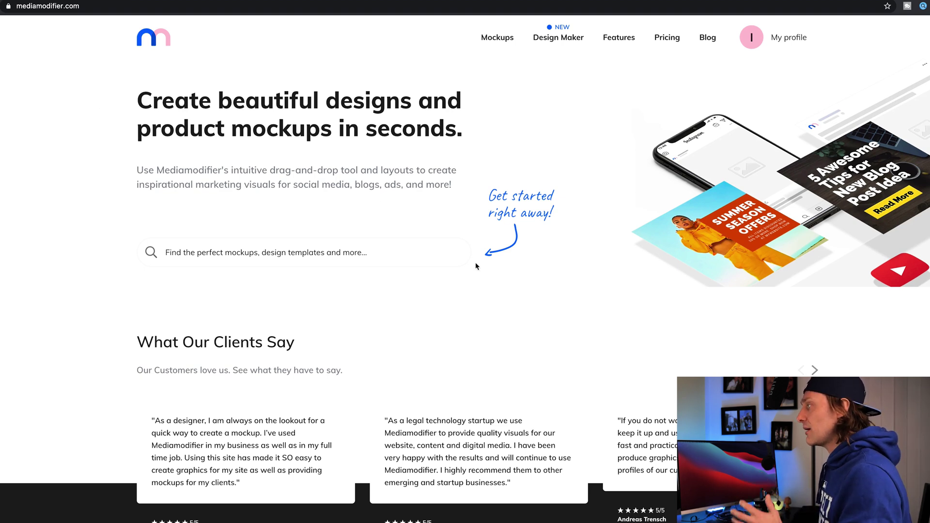
Scroll down and back up through the Mediamodifier homepage
{"action": "scroll", "coordinate": [475, 262], "scroll_direction": "down", "scroll_amount": 6}
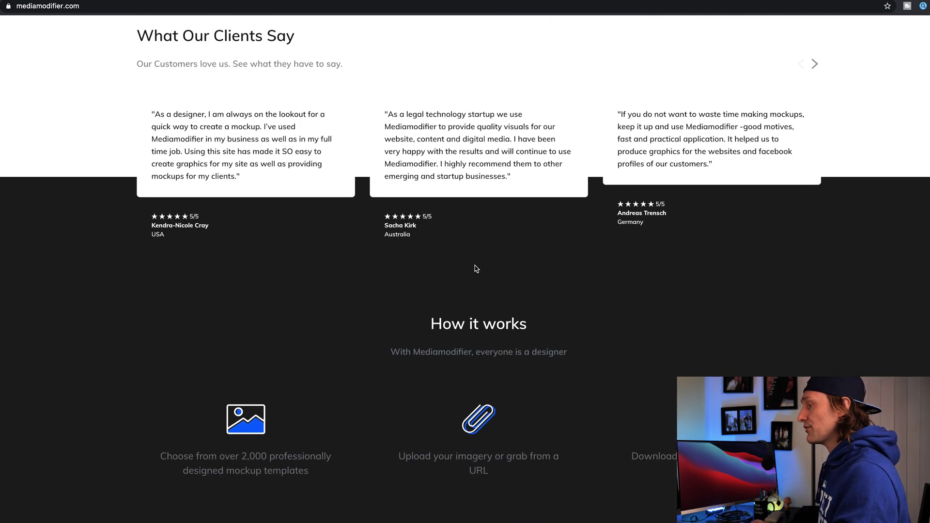
{"action": "scroll", "coordinate": [476, 269], "scroll_direction": "up", "scroll_amount": 6}
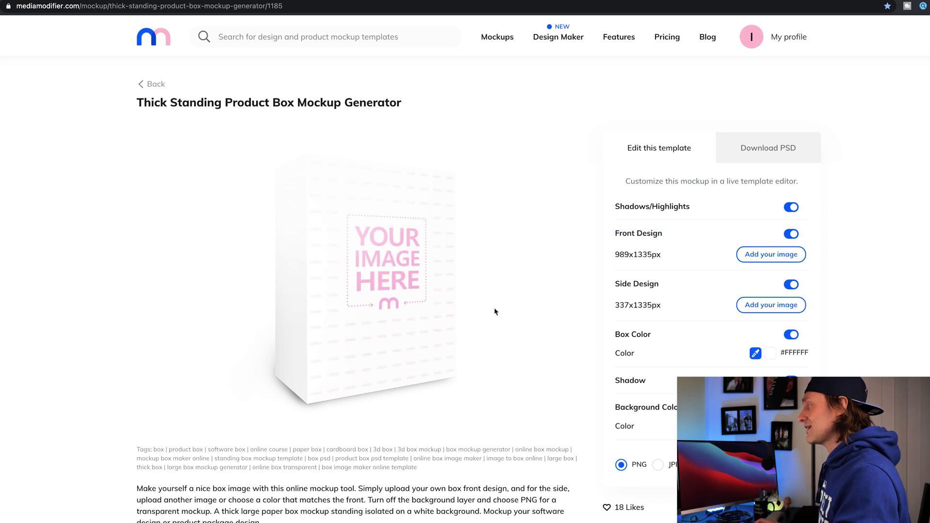
Upload Cold Stephen Pic.jpg as the box mockup's front design image
{"action": "left_click", "coordinate": [768, 262]}
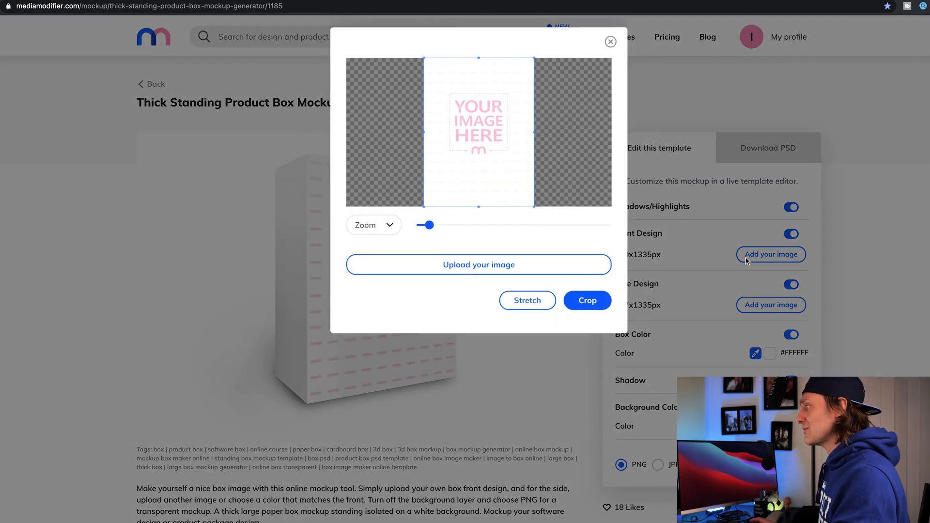
{"action": "left_click", "coordinate": [481, 273]}
{"action": "left_click", "coordinate": [451, 279]}
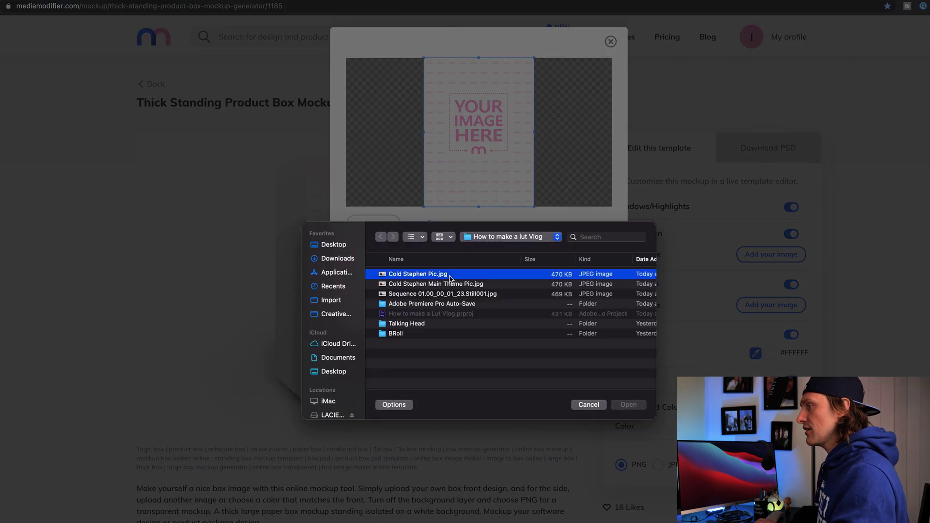
{"action": "left_click", "coordinate": [642, 407]}
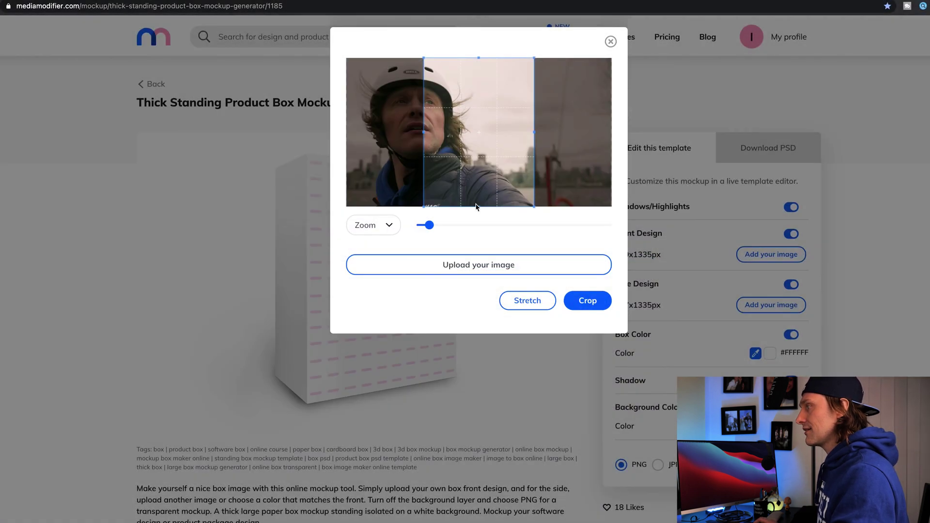
Position the crop frame over the man's face and apply the crop
{"action": "left_click_drag", "start_coordinate": [482, 158], "coordinate": [416, 155]}
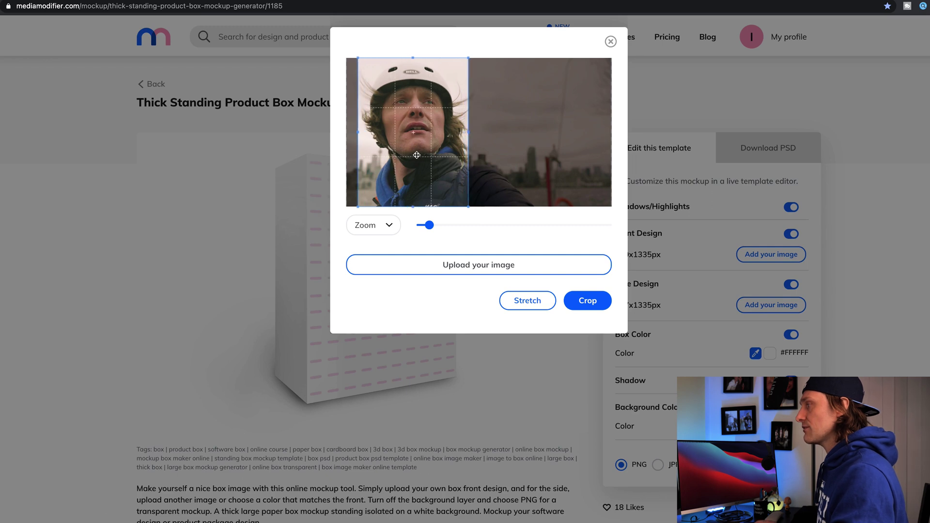
{"action": "left_click_drag", "start_coordinate": [417, 155], "coordinate": [419, 155]}
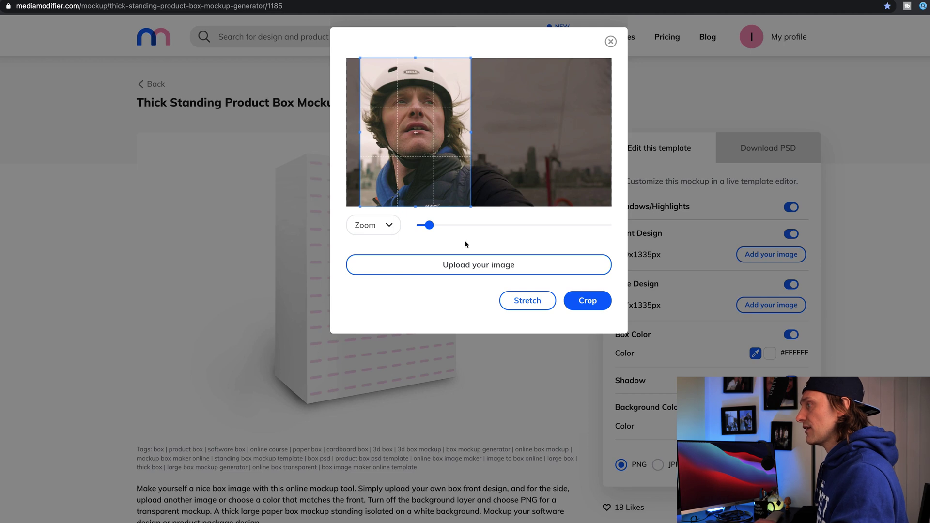
{"action": "left_click", "coordinate": [598, 303]}
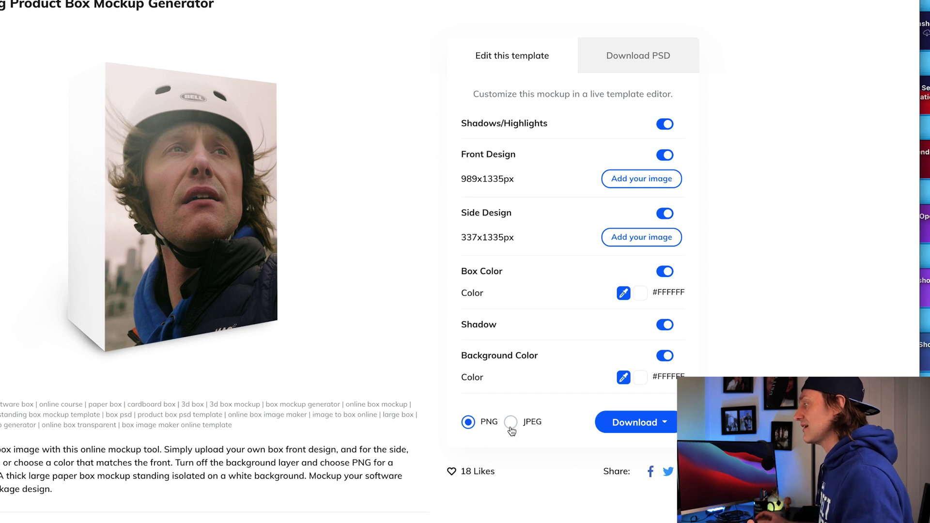
{"action": "left_click", "coordinate": [643, 428]}
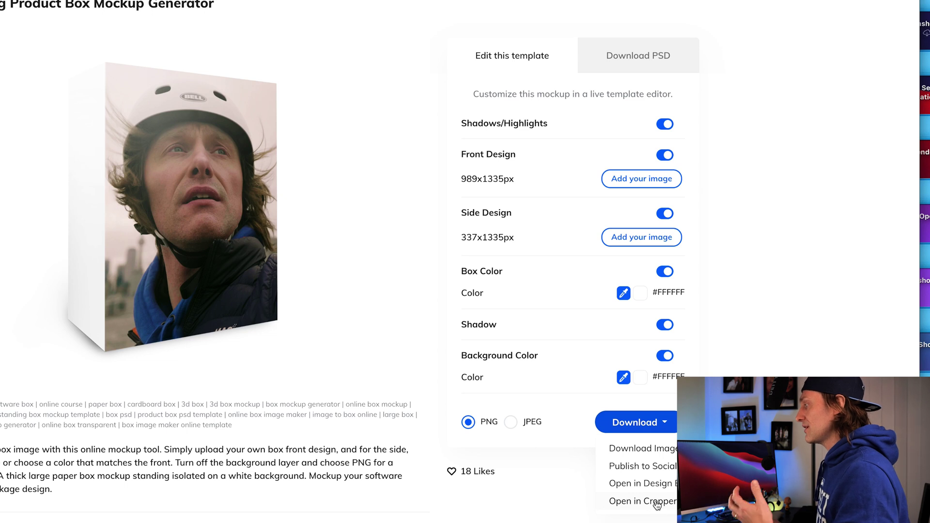
{"action": "left_click", "coordinate": [625, 324]}
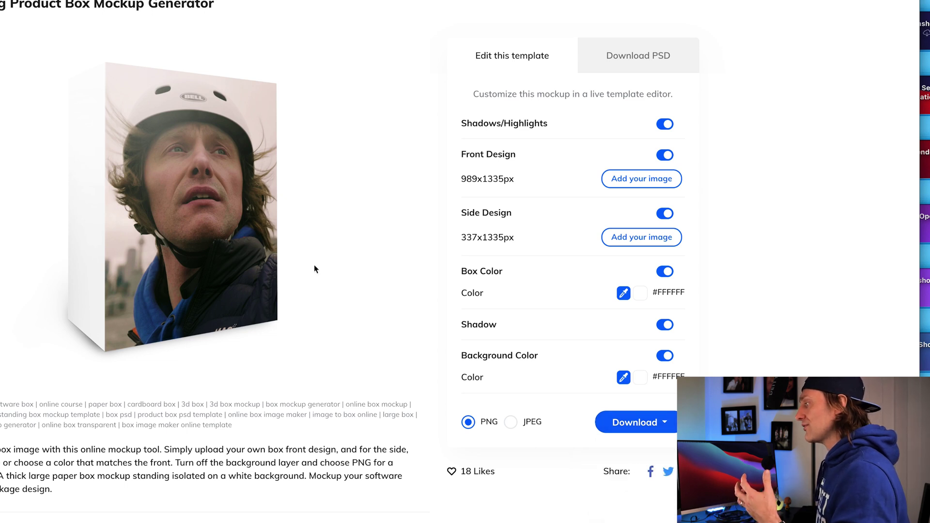
{"action": "left_click", "coordinate": [640, 383]}
{"action": "left_click_drag", "start_coordinate": [563, 427], "coordinate": [559, 451]}
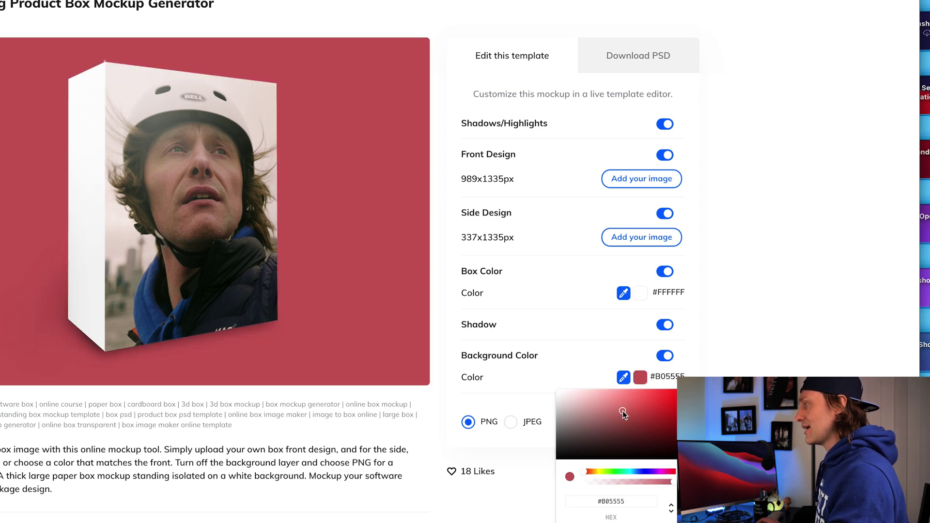
{"action": "left_click_drag", "start_coordinate": [557, 394], "coordinate": [548, 385]}
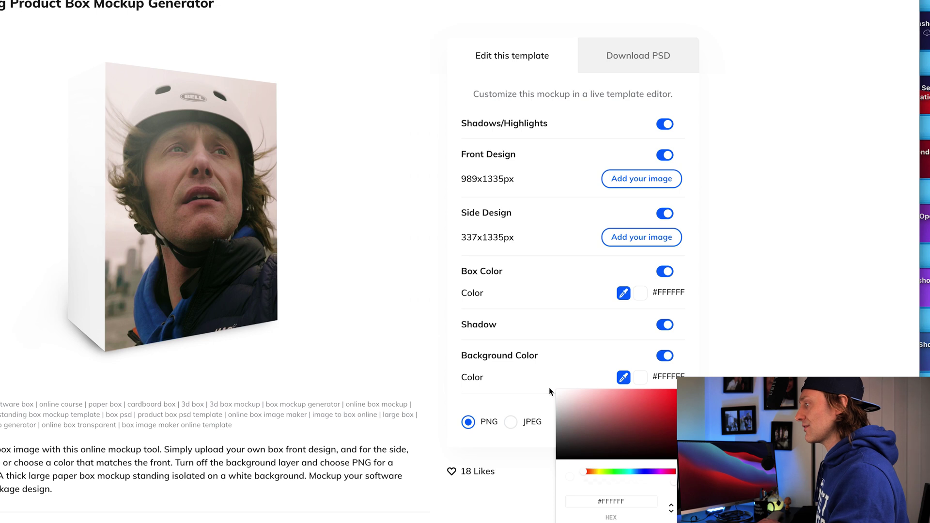
{"action": "left_click", "coordinate": [544, 291]}
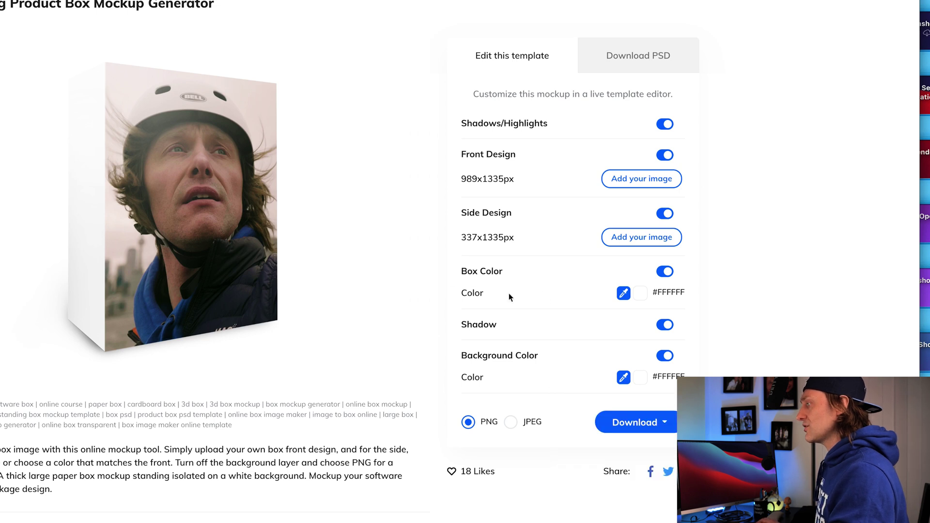
{"action": "left_click", "coordinate": [641, 294]}
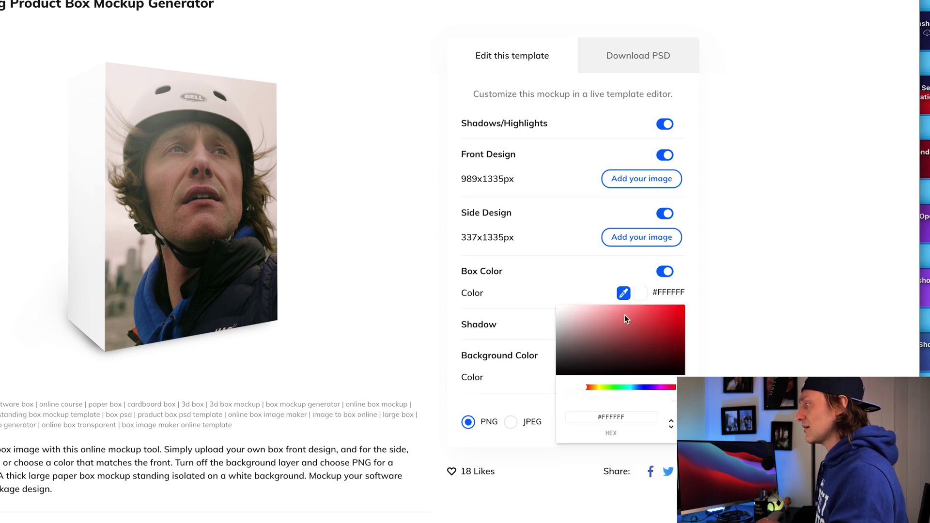
{"action": "left_click", "coordinate": [561, 349]}
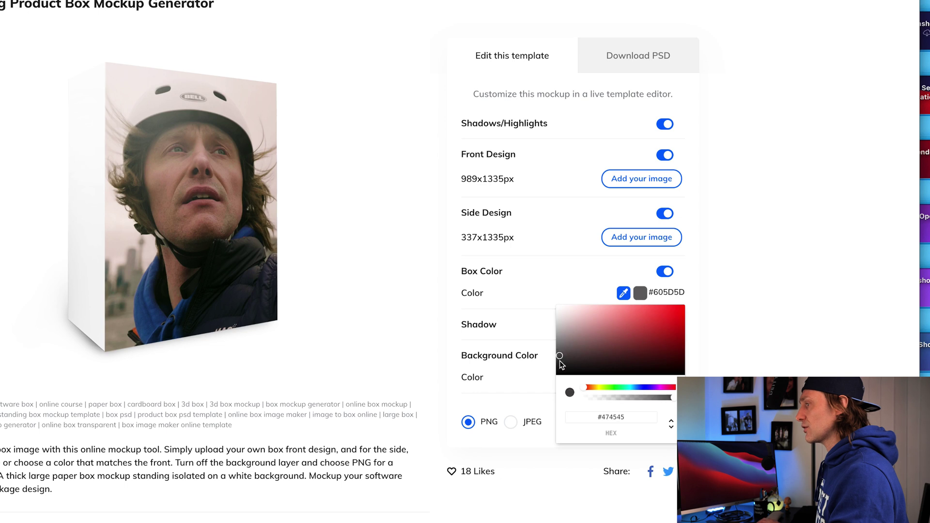
{"action": "left_click_drag", "start_coordinate": [562, 365], "coordinate": [545, 277]}
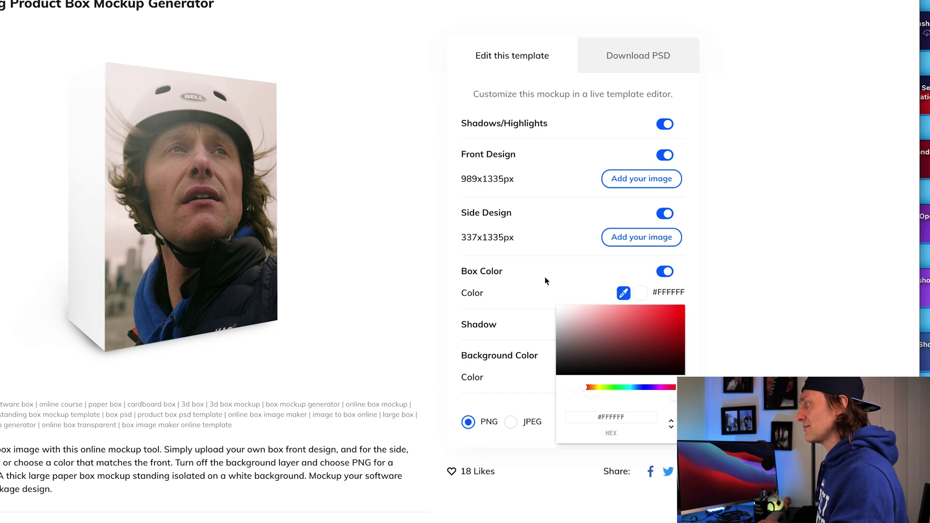
{"action": "left_click", "coordinate": [561, 272]}
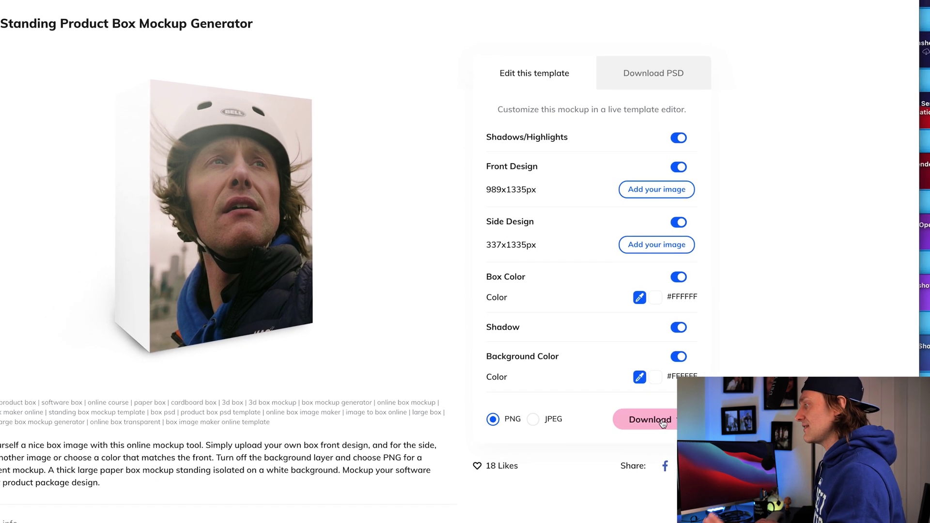
Download the mockup and open mediamodifier_image (1).png from Downloads in Preview
{"action": "left_click", "coordinate": [662, 423]}
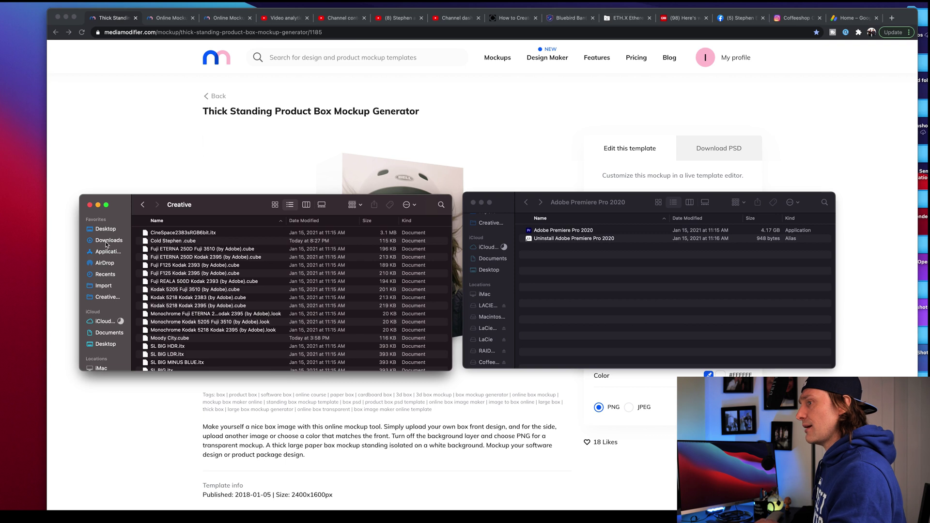
{"action": "left_click", "coordinate": [107, 241]}
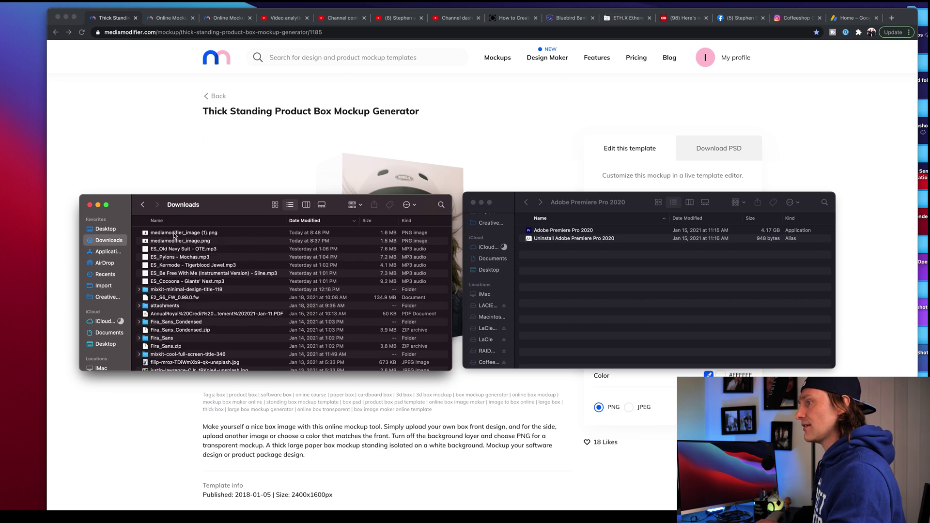
{"action": "double_click", "coordinate": [174, 234]}
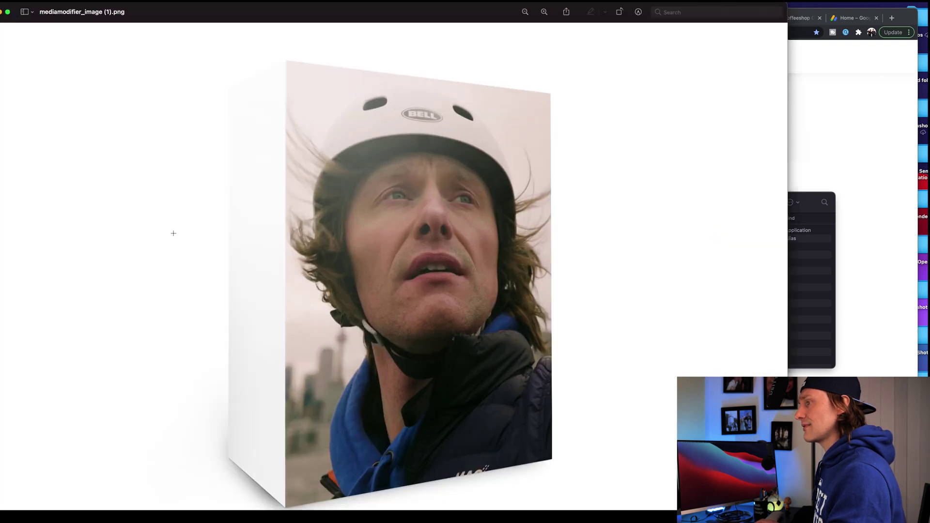
{"action": "left_click_drag", "start_coordinate": [383, 13], "coordinate": [511, 12]}
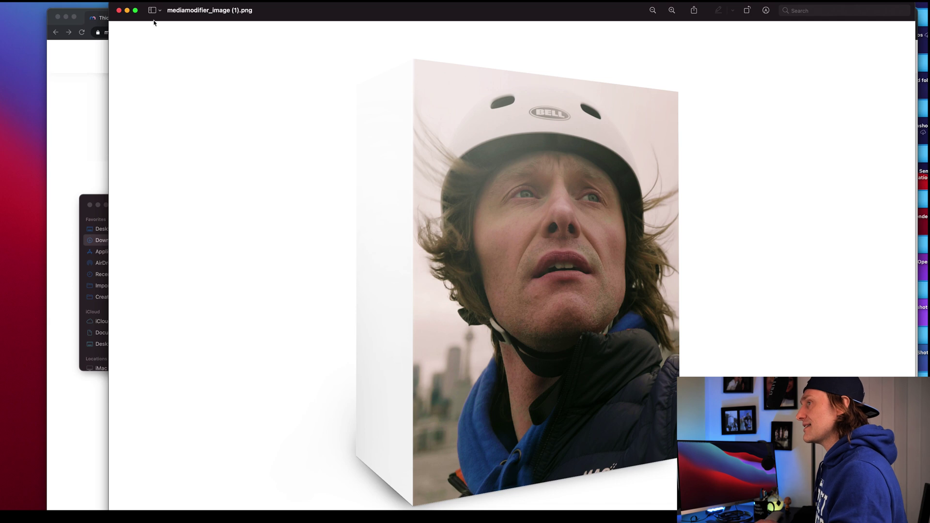
Close Preview and load stephenbell.ca in a new Chrome tab
{"action": "left_click", "coordinate": [119, 11]}
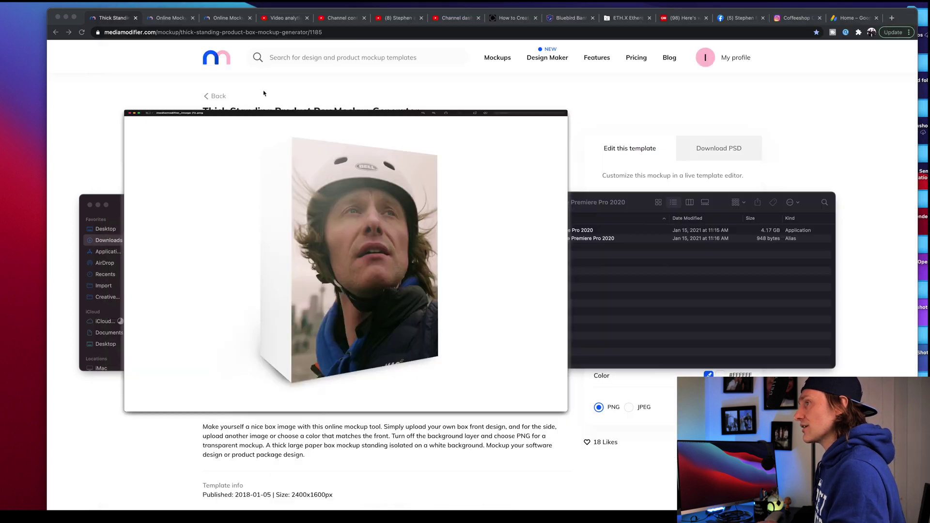
{"action": "left_click", "coordinate": [894, 19]}
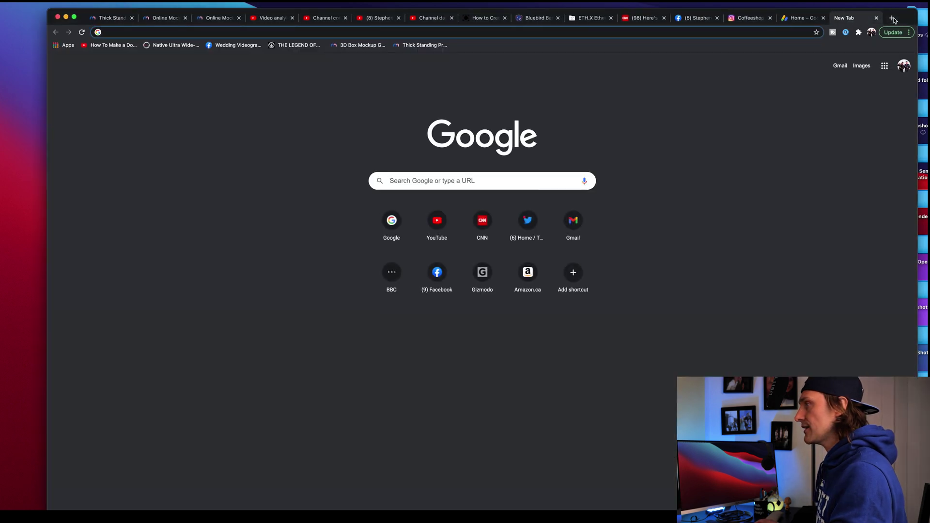
{"action": "type", "text": "stephenbell.ca"}
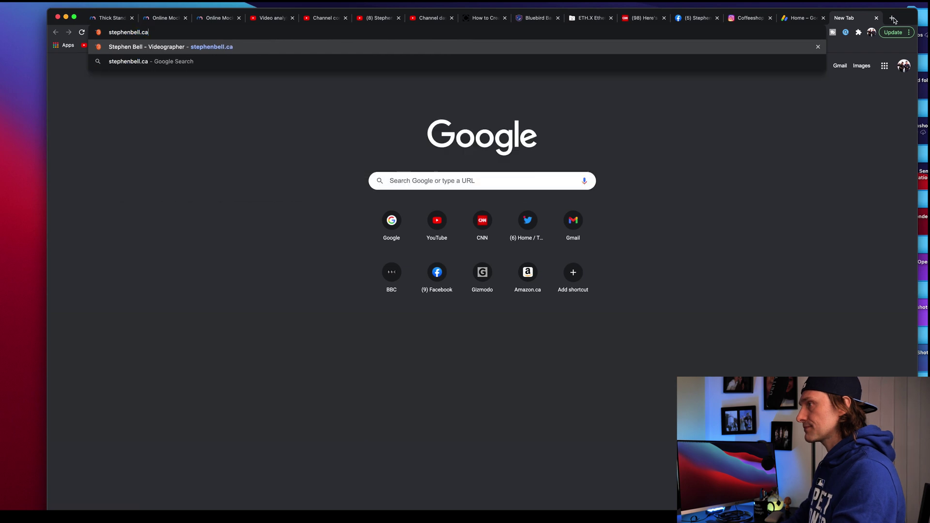
{"action": "key", "text": "Return"}
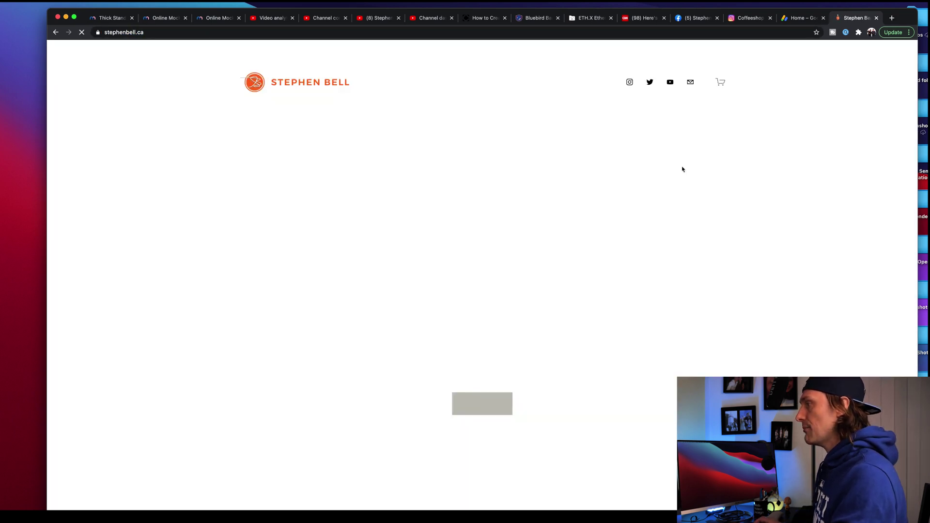
Open and browse the 70's RETRO LUT product page ($1.99), then return to Mediamodifier
{"action": "scroll", "coordinate": [802, 368], "scroll_direction": "down", "scroll_amount": 3}
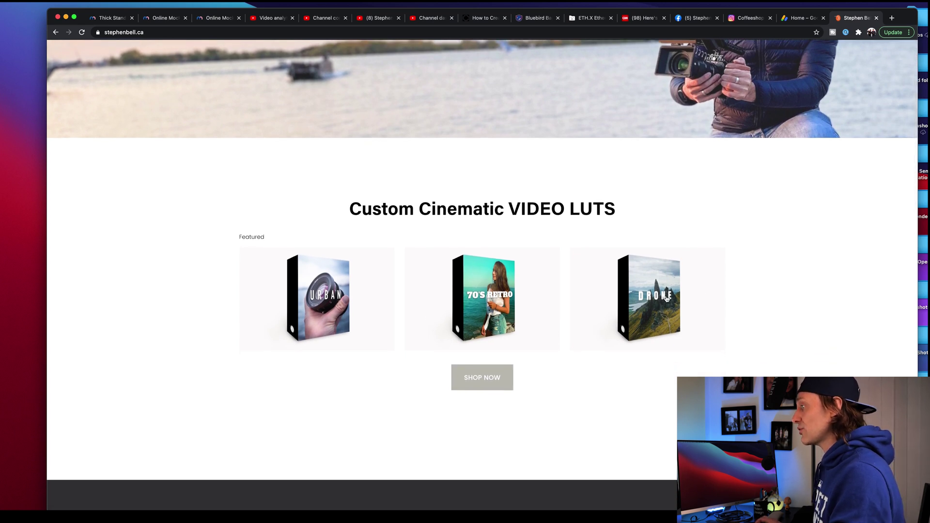
{"action": "left_click", "coordinate": [494, 294]}
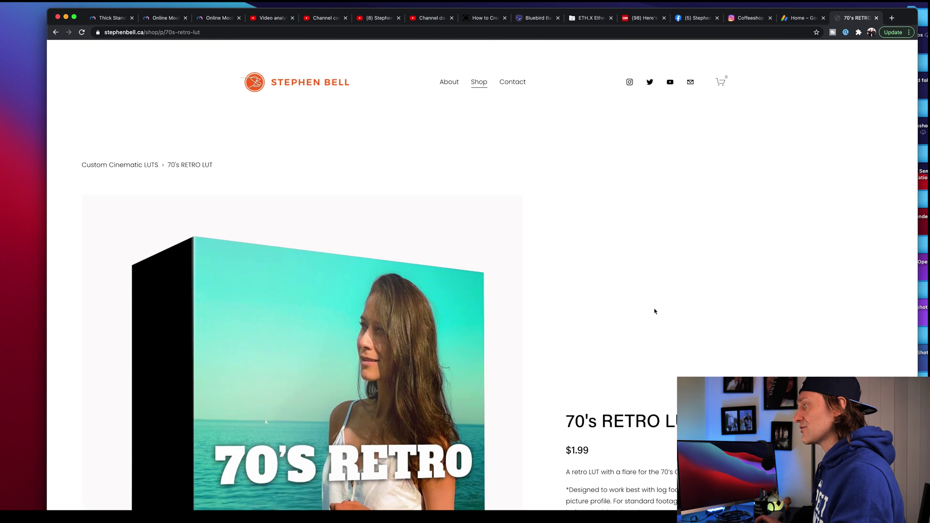
{"action": "scroll", "coordinate": [602, 290], "scroll_direction": "down", "scroll_amount": 5}
{"action": "scroll", "coordinate": [602, 289], "scroll_direction": "up", "scroll_amount": 1}
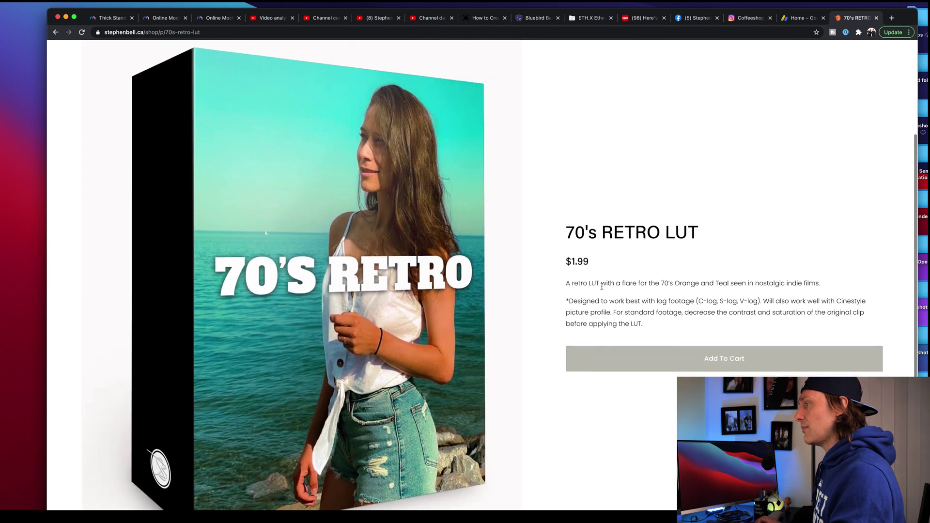
{"action": "scroll", "coordinate": [602, 287], "scroll_direction": "down", "scroll_amount": 1}
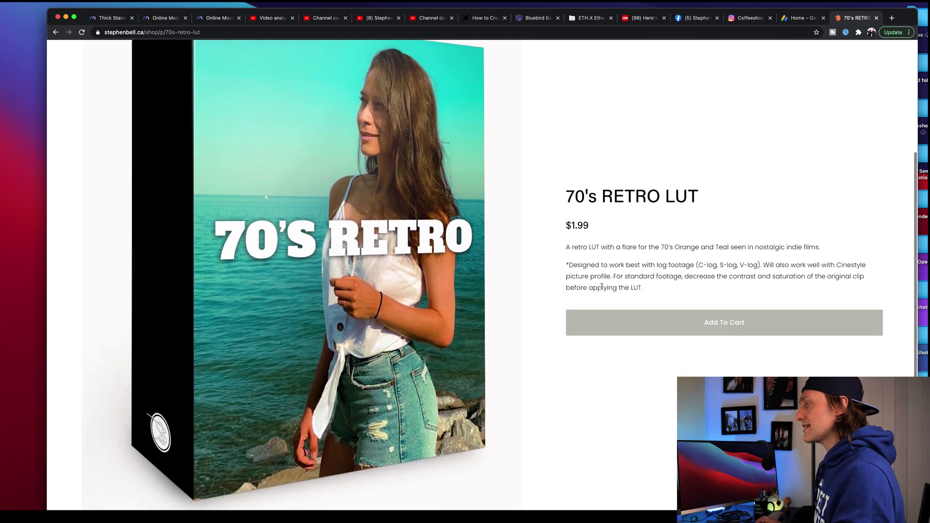
{"action": "scroll", "coordinate": [602, 286], "scroll_direction": "up", "scroll_amount": 1}
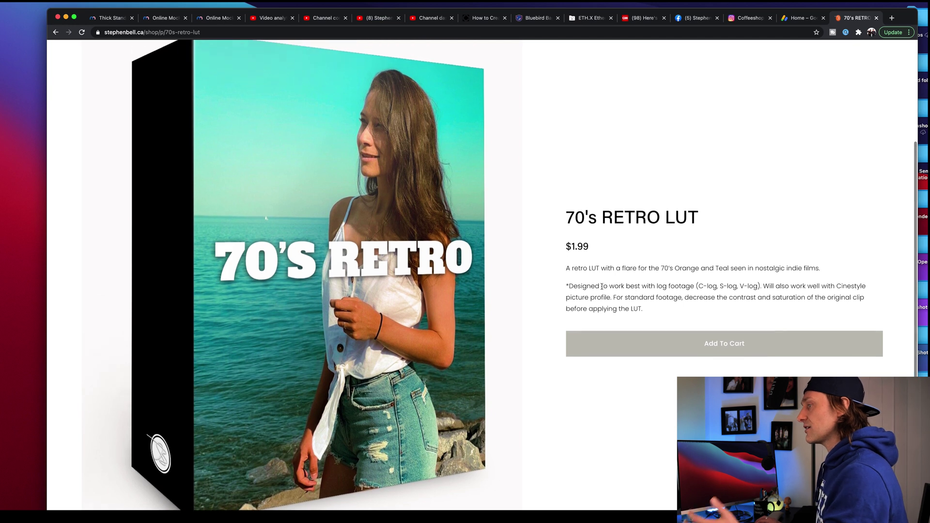
{"action": "scroll", "coordinate": [602, 286], "scroll_direction": "up", "scroll_amount": 3}
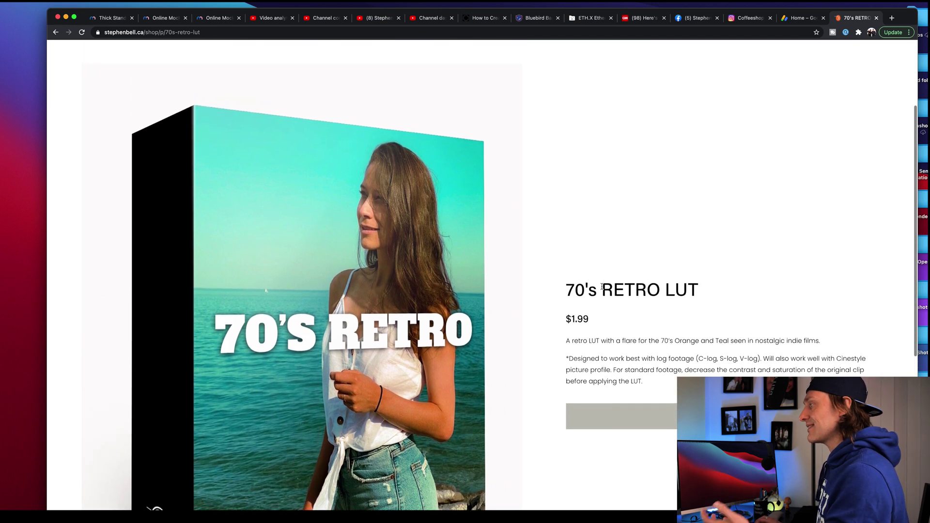
{"action": "scroll", "coordinate": [619, 332], "scroll_direction": "up", "scroll_amount": 5}
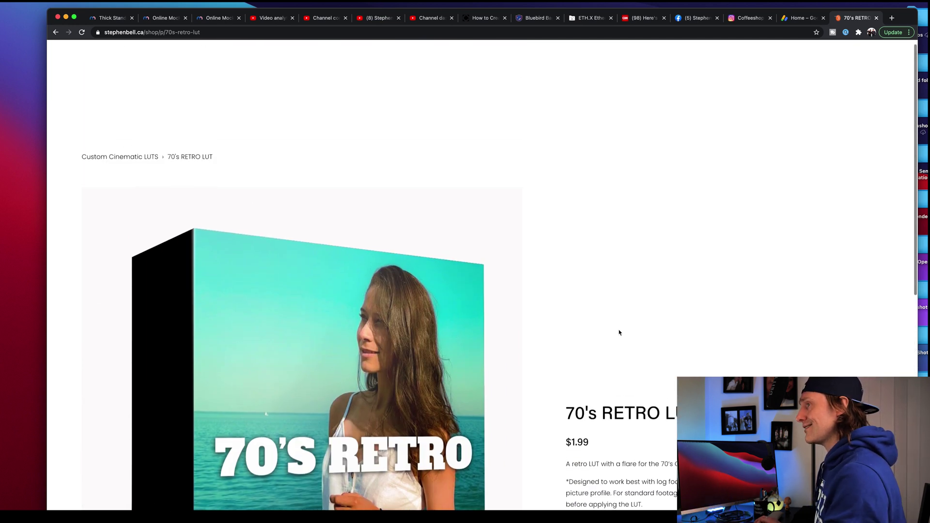
{"action": "scroll", "coordinate": [619, 333], "scroll_direction": "down", "scroll_amount": 3}
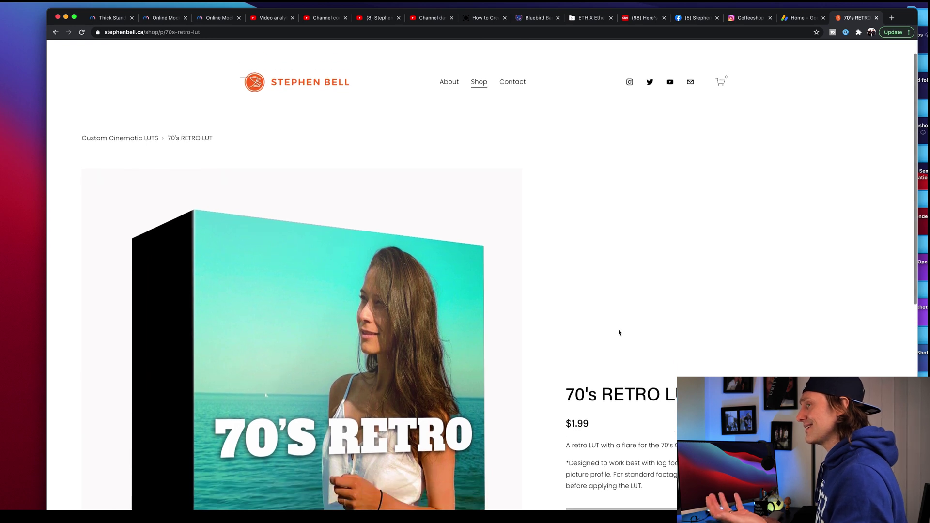
{"action": "scroll", "coordinate": [619, 333], "scroll_direction": "up", "scroll_amount": 2}
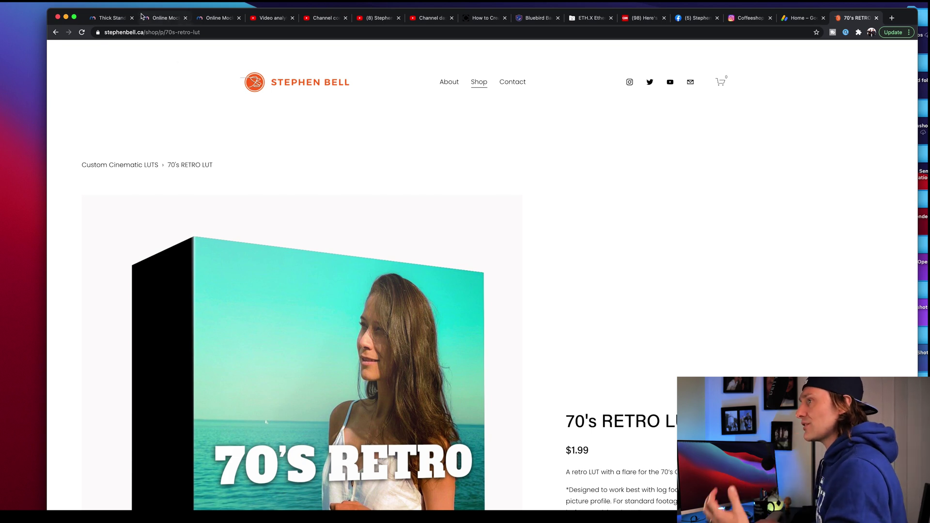
{"action": "left_click", "coordinate": [210, 20]}
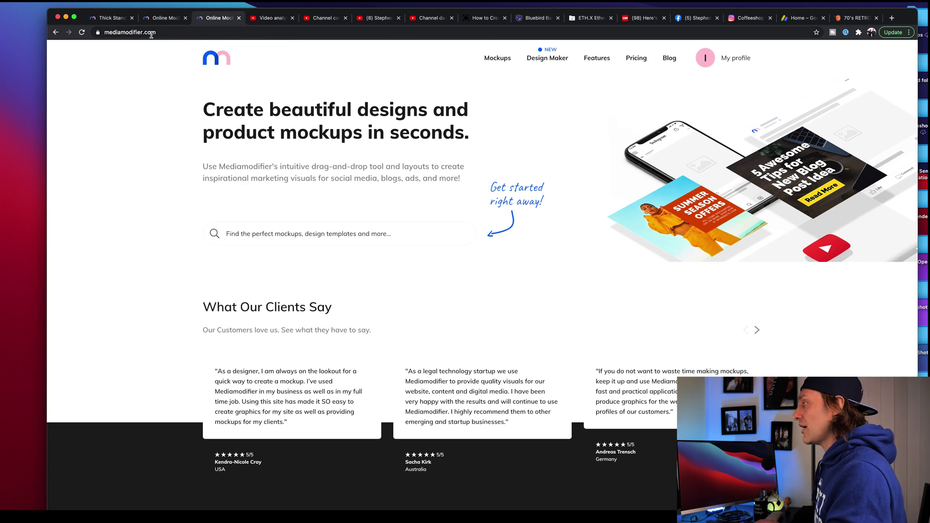